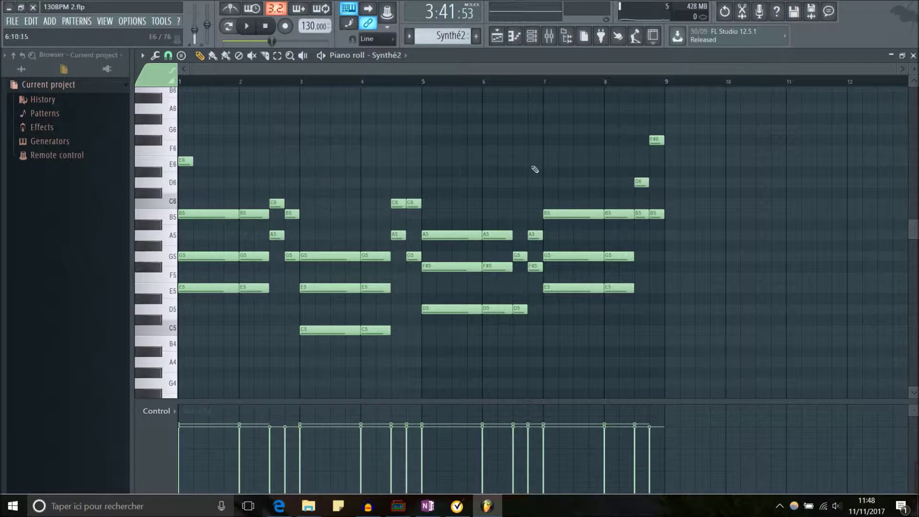
Step: Play the Synthé2 pattern from the start in the piano roll, stopping during bar 2
scroll(526, 167, "down", 1)
scroll(512, 174, "up", 1)
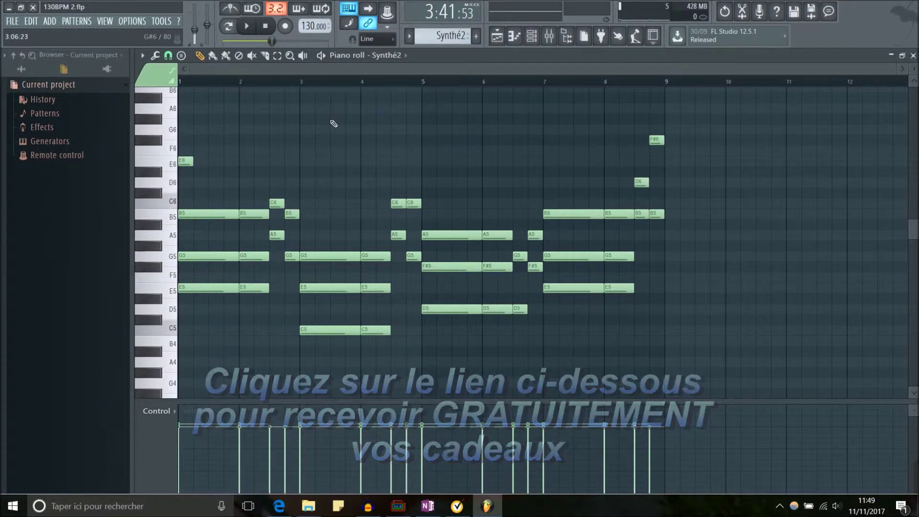
key("space")
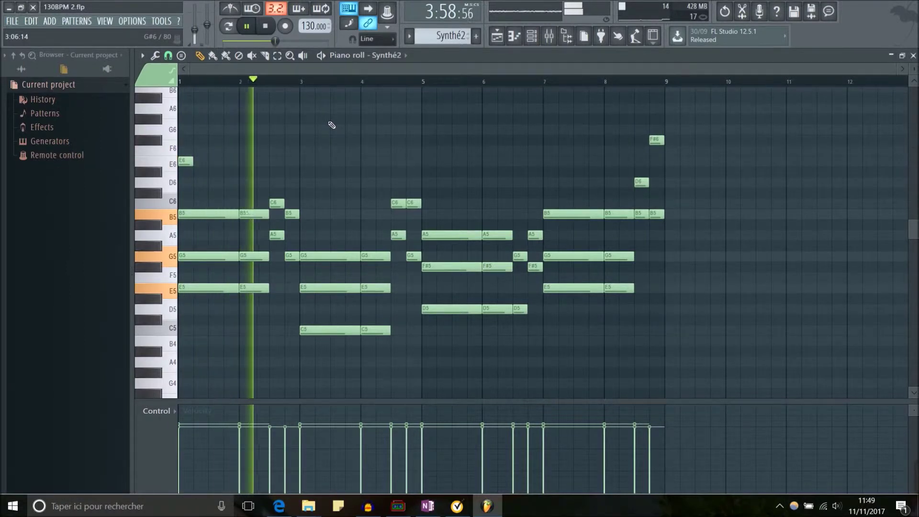
key("space")
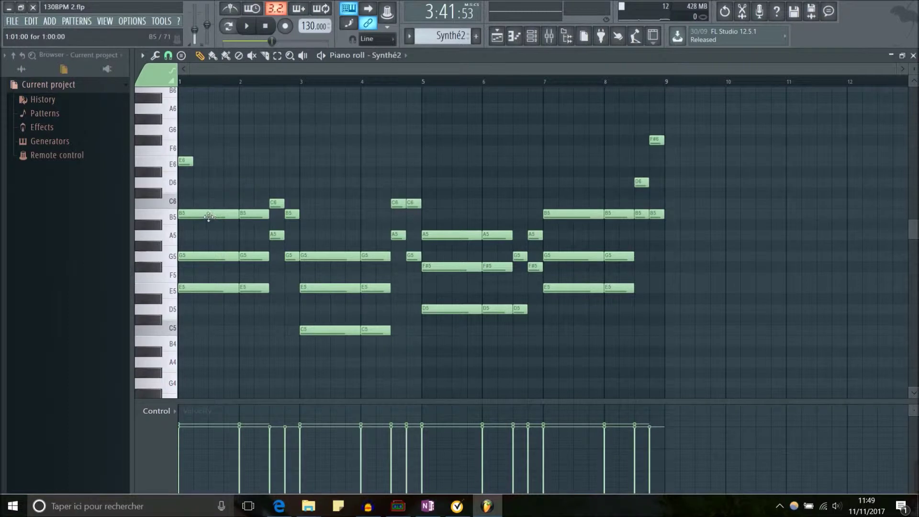
Step: Select, one after another, the three-note chords at the start of bars 1, 3, 5 and 7
left_click_drag(213, 189, 204, 320)
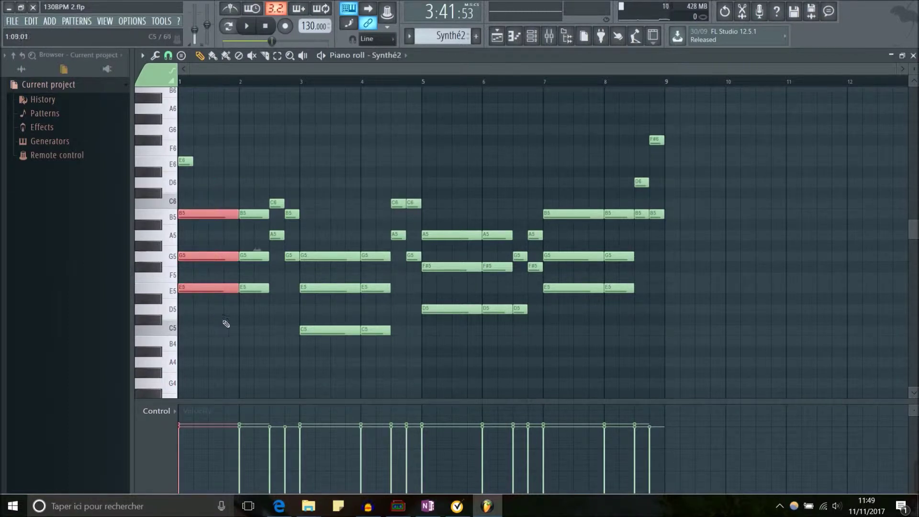
left_click_drag(330, 221, 327, 330)
left_click_drag(440, 211, 440, 344)
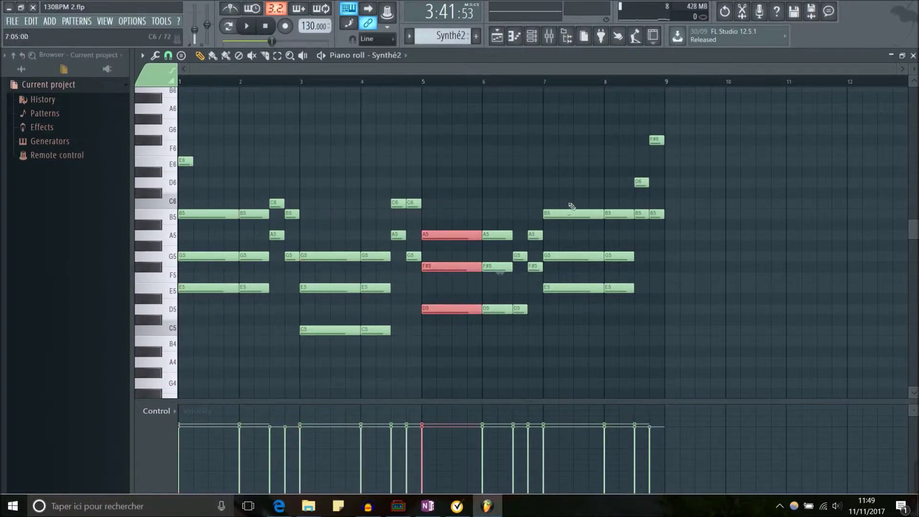
left_click_drag(572, 206, 582, 333)
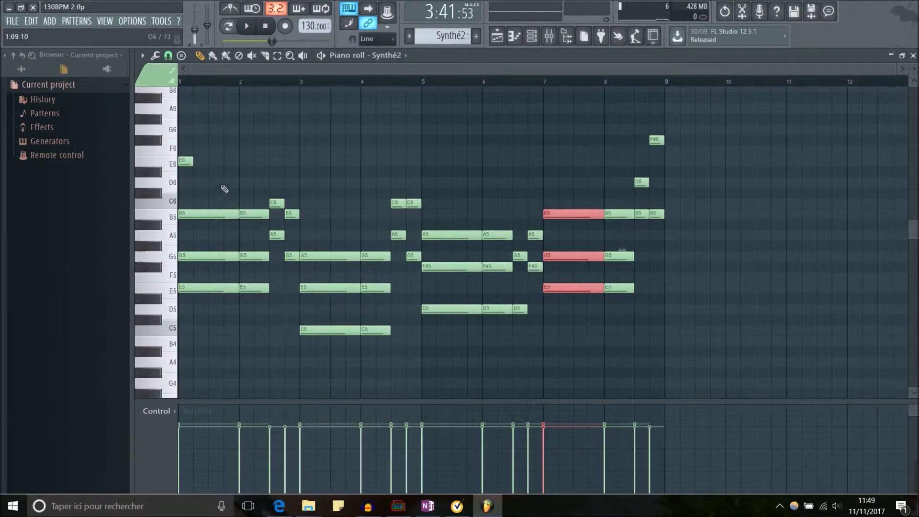
Step: Select the bar 1 chord, try shortening and restoring its three notes together, and undo the last resize
left_click_drag(216, 177, 223, 289)
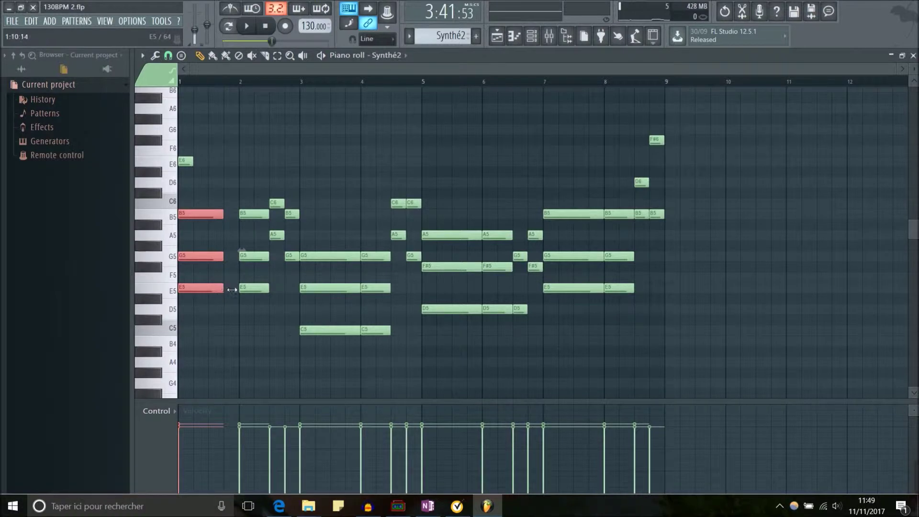
left_click_drag(227, 289, 238, 289)
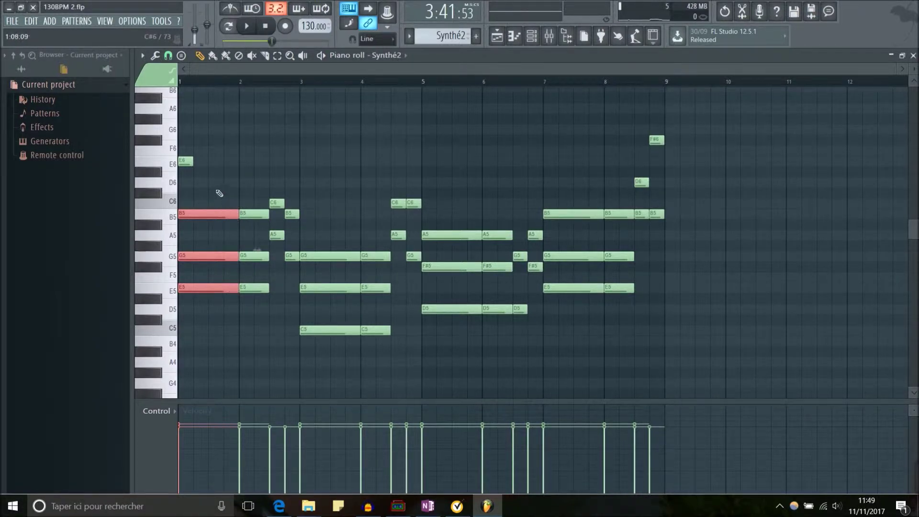
left_click_drag(239, 290, 231, 295)
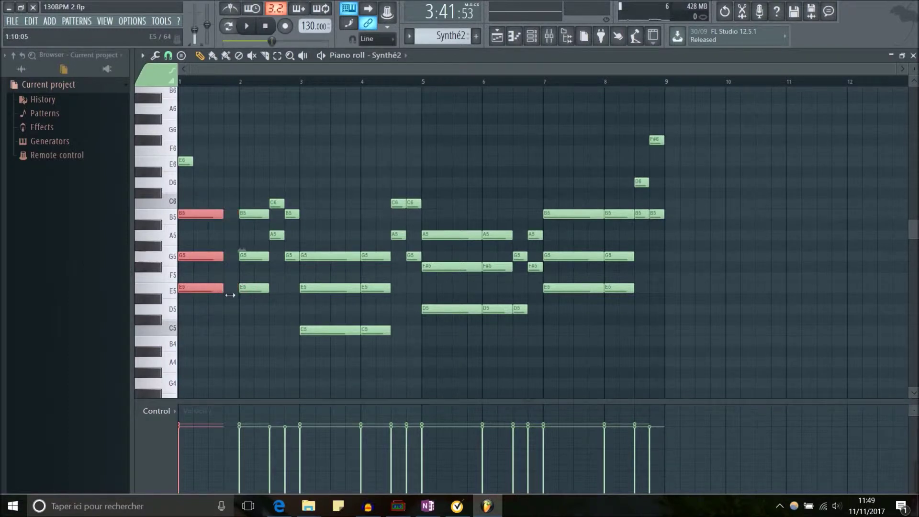
key("ctrl+z")
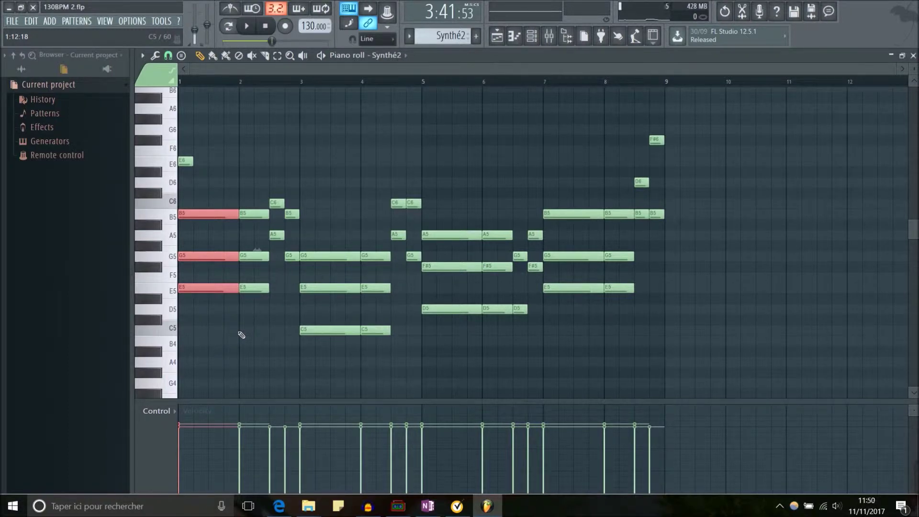
Step: Group the selected E5, G5 and B5 notes of the bar 1 chord and clear the selection
key("shift+g")
left_click(284, 176, "ctrl")
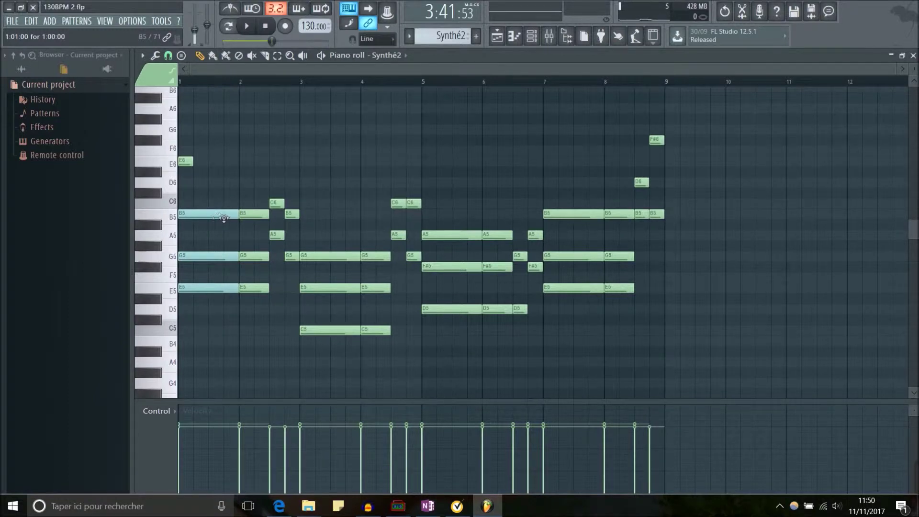
Step: Try resizing the grouped bar 1 chord, moving it up to bar 3 and deleting it as one unit
left_click_drag(243, 215, 229, 217)
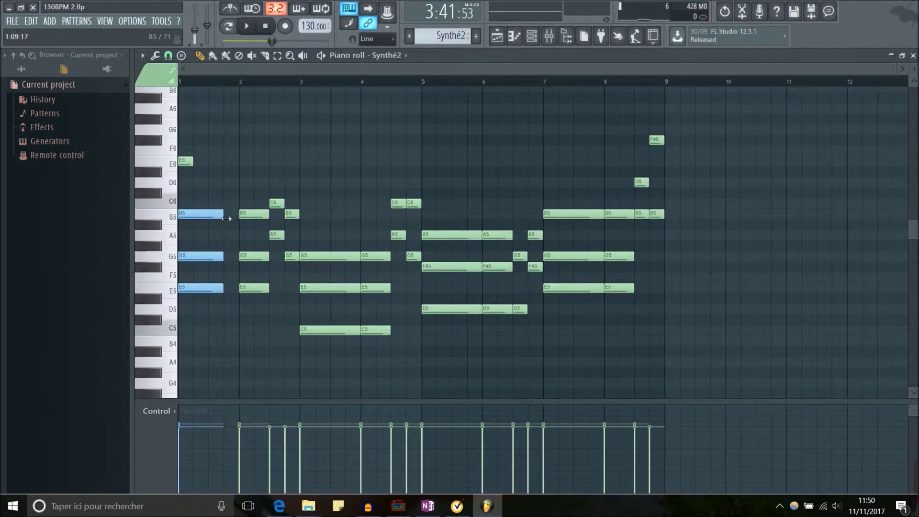
left_click_drag(191, 214, 331, 114)
left_click(319, 102)
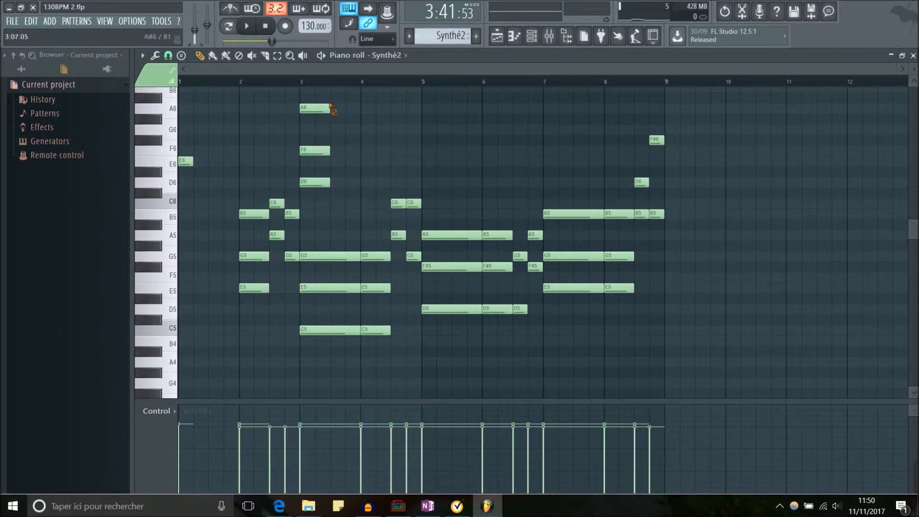
right_click(327, 108)
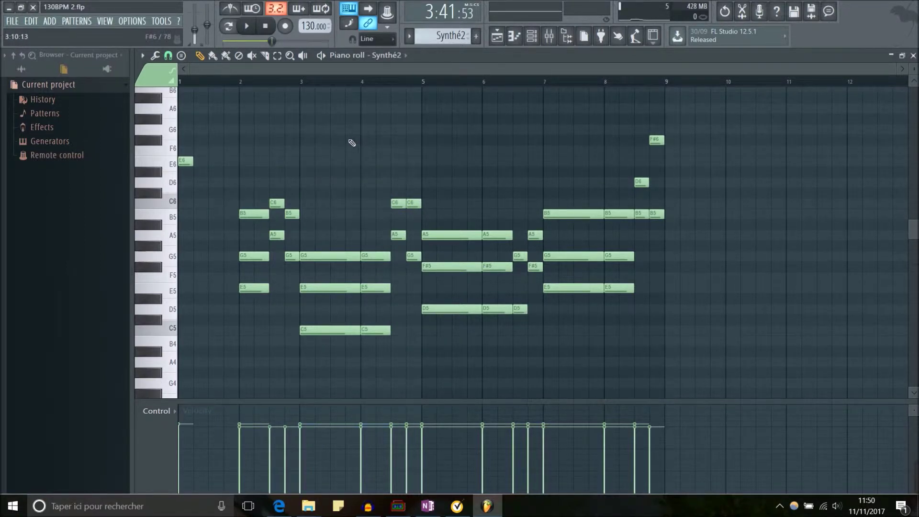
Step: Undo the deletion, moves and resizes of the grouped chord back to its original full-bar length in bar 1
key("ctrl+alt+z")
key("ctrl+alt+z")
key("ctrl+alt+z")
key("ctrl+alt+z")
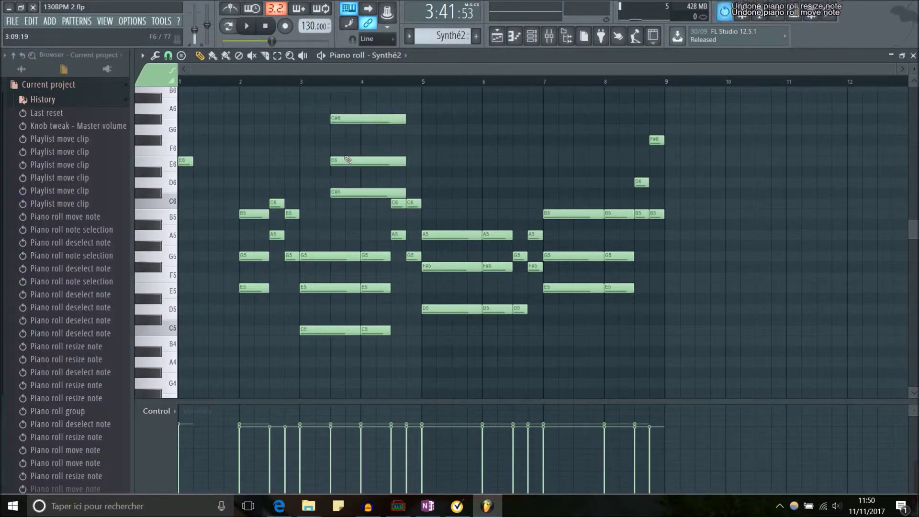
key("ctrl+alt+z")
key("ctrl+alt+z")
key("ctrl+alt+z")
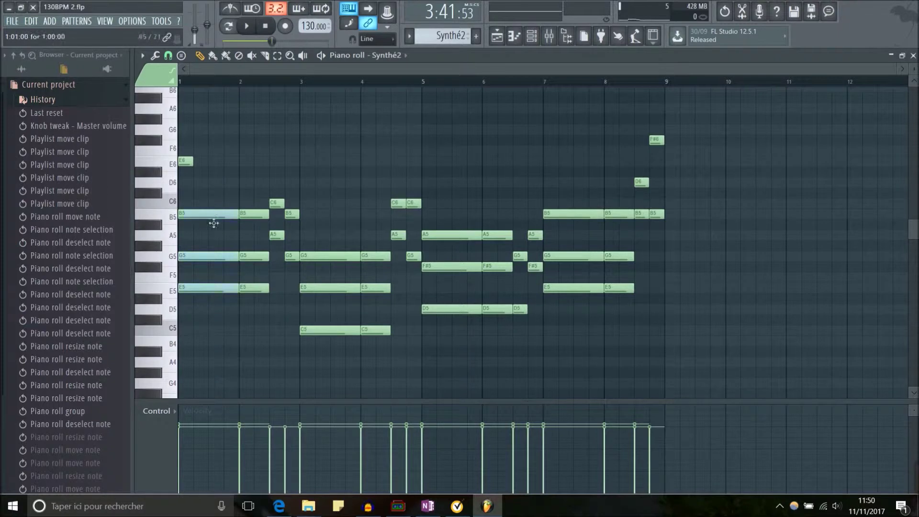
Step: Group all notes from B5 upward across bars 1 to 8 together with the bar 1 chord, and clear the selection
left_click_drag(752, 225, 172, 111)
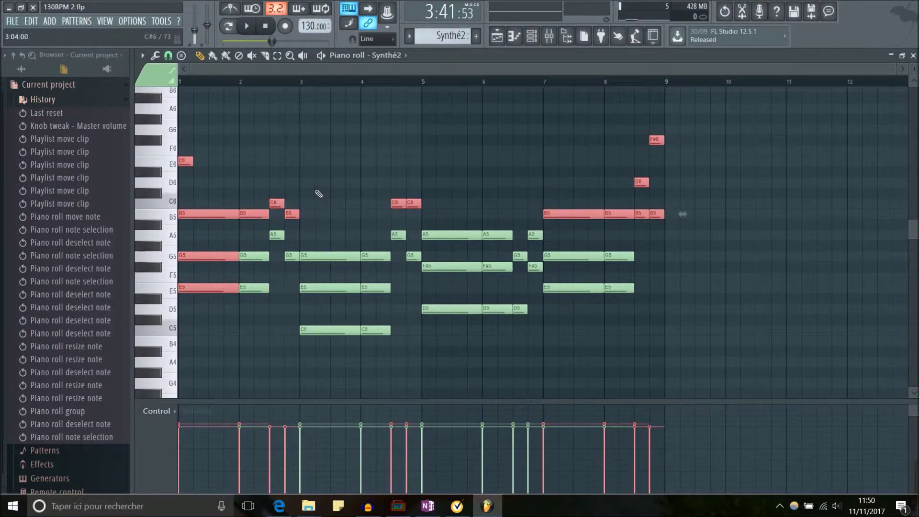
key("ctrl+g")
left_click(331, 165)
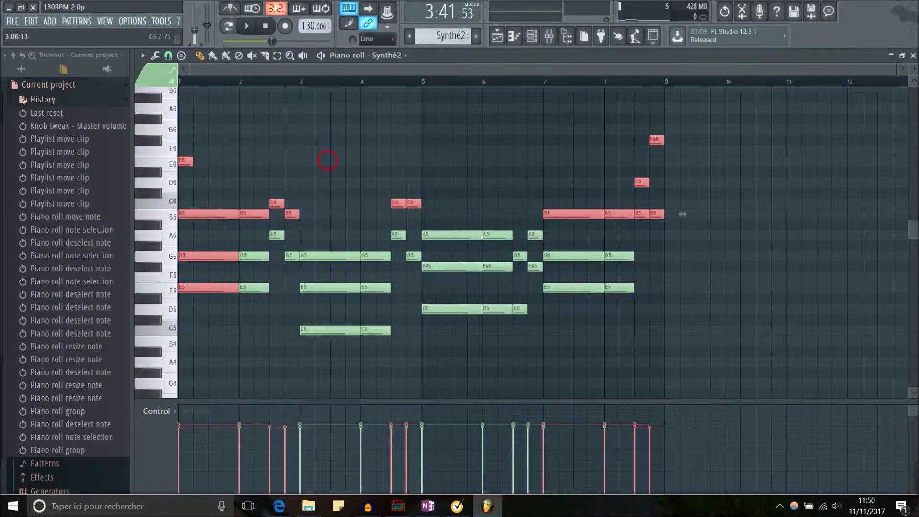
Step: Try moving the grouped upper notes higher and later as one block, and undo the moves
left_click(203, 220)
left_click_drag(203, 220, 223, 170)
left_click_drag(574, 164, 589, 187)
key("ctrl+z")
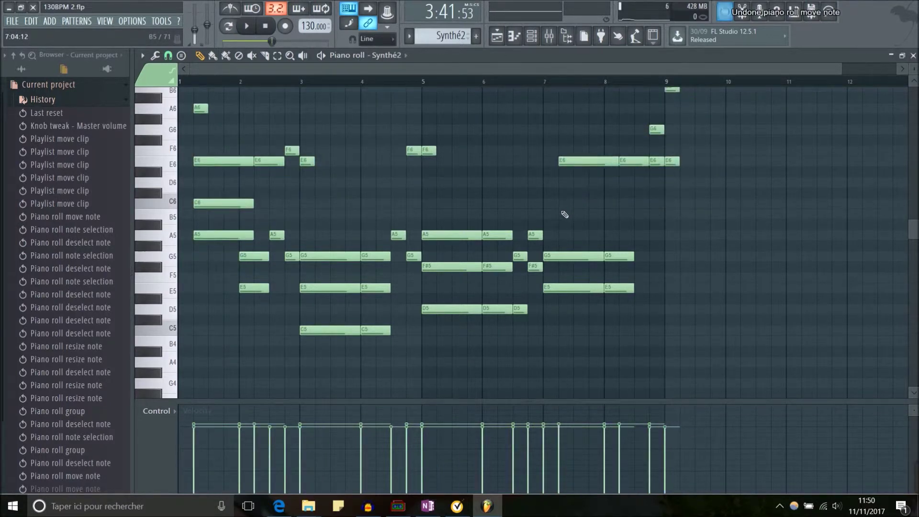
key("ctrl+z")
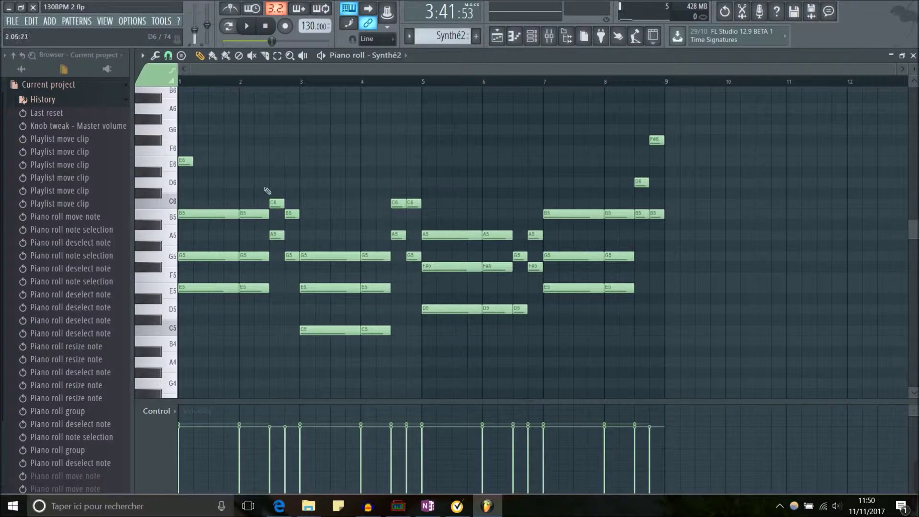
Step: Select the grouped upper notes, ungroup them, and clear the selection
left_click_drag(216, 179, 212, 229)
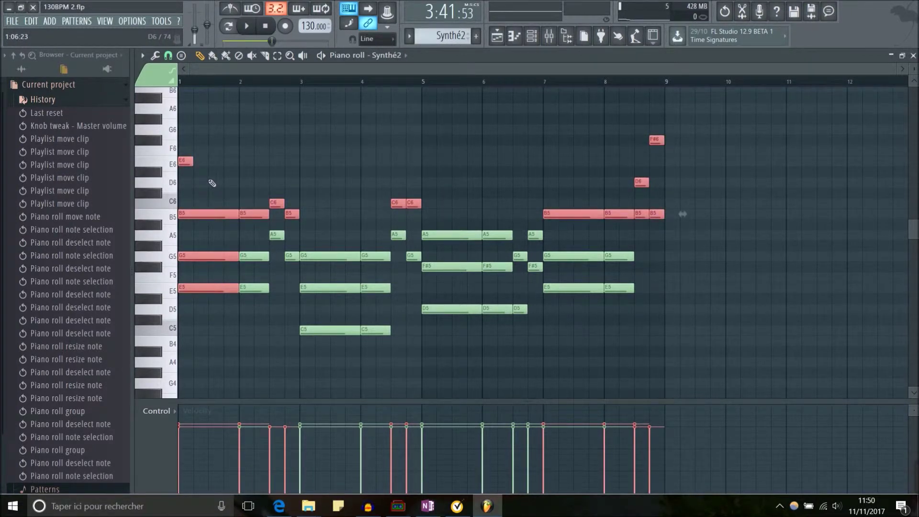
left_click(219, 234, "ctrl")
left_click_drag(209, 239, 221, 218)
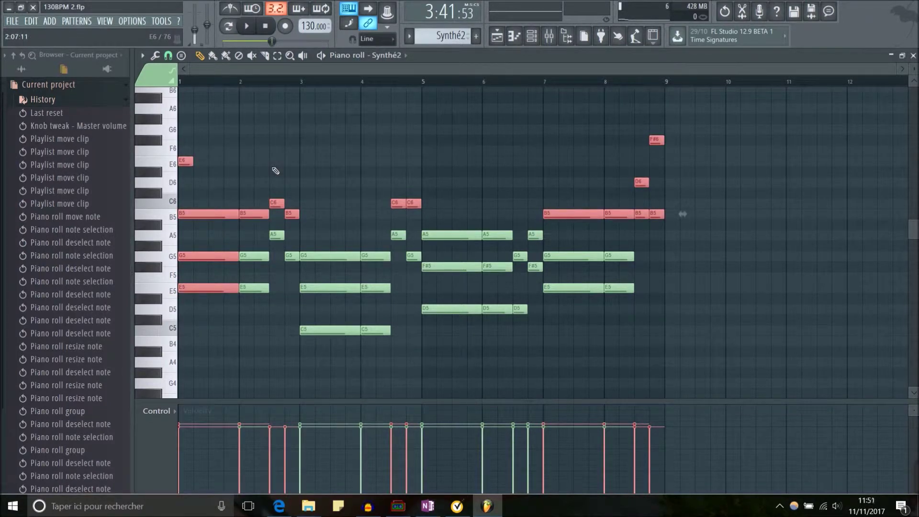
key("alt+g")
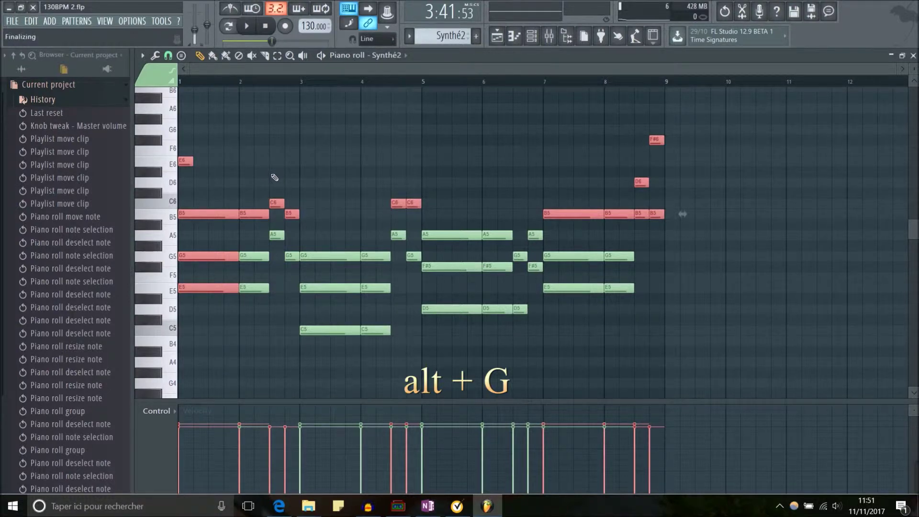
left_click(288, 150)
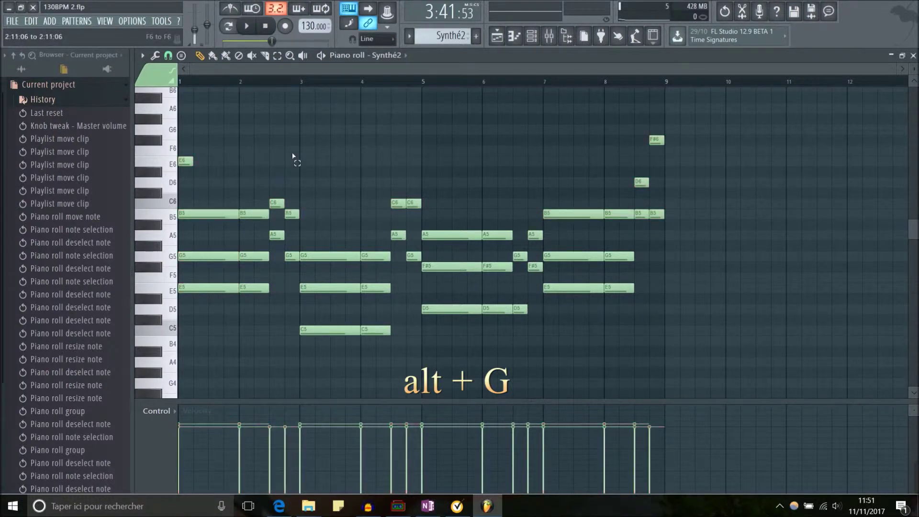
Step: Check the ungrouping by selecting only the two C6 notes at the end of bar 4, and clear the selection
left_click_drag(365, 178, 418, 202)
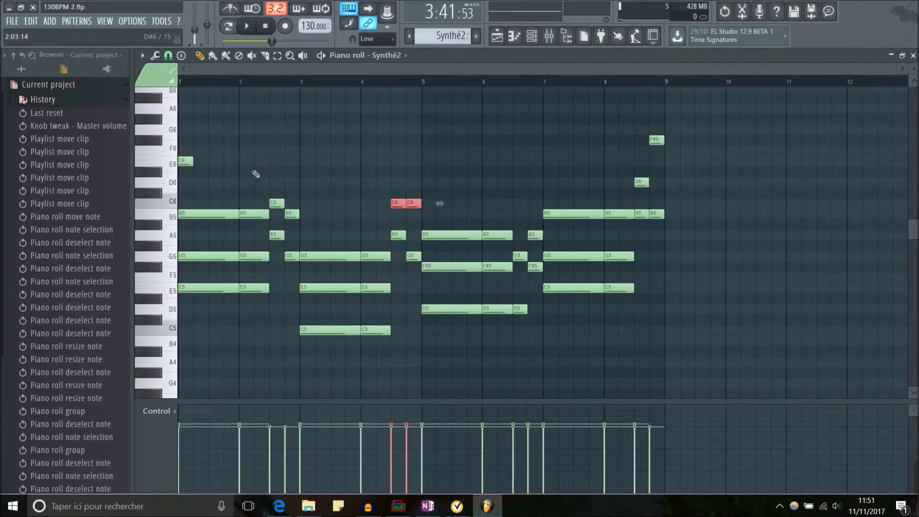
left_click(321, 169)
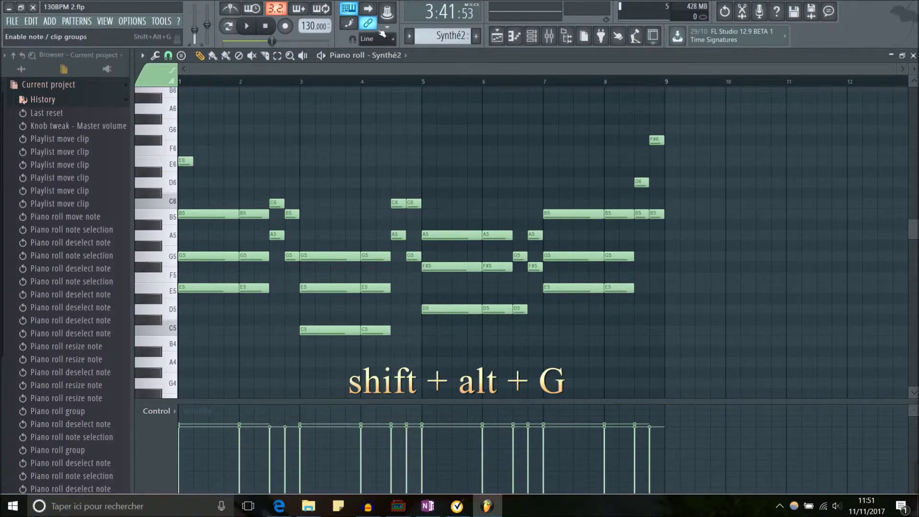
left_click(368, 22)
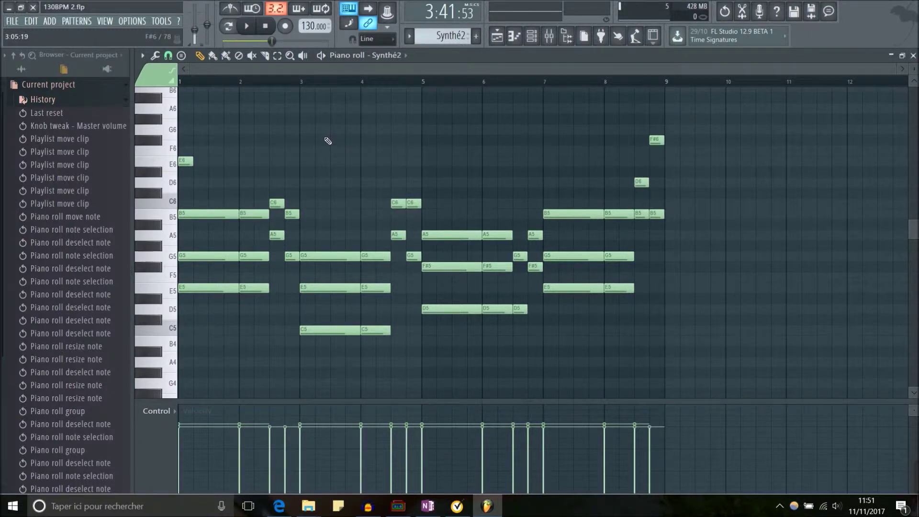
Step: Stamp a Major chord rooted on E5 in bar 9, after the last notes of the pattern
left_click(181, 56)
left_click(183, 57)
mouse_move(183, 58)
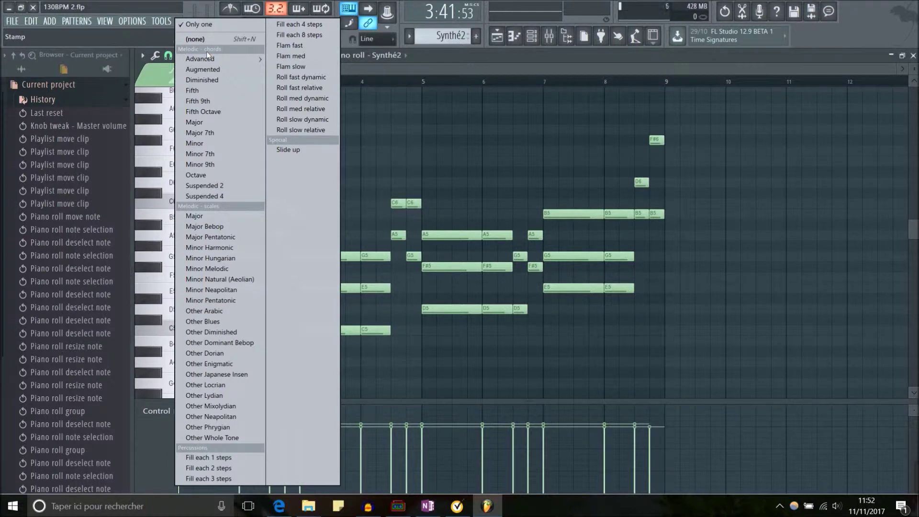
left_click(218, 126)
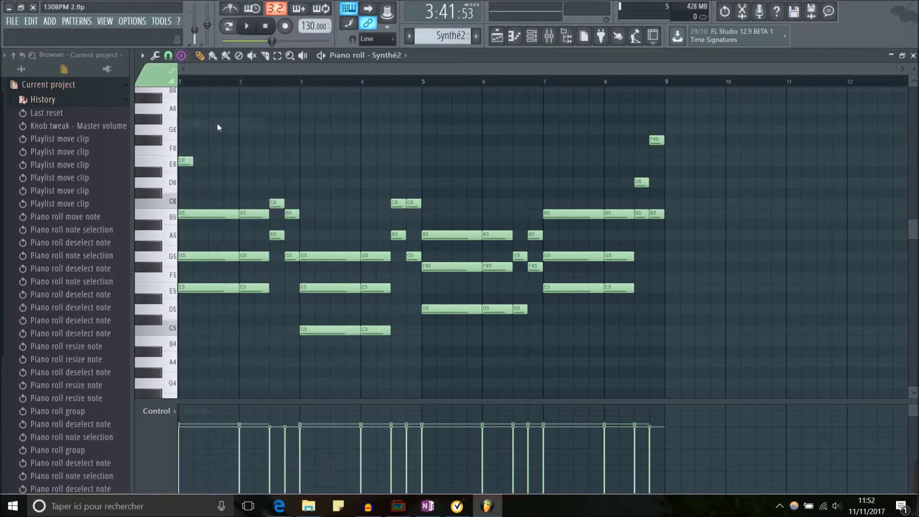
left_click(677, 290)
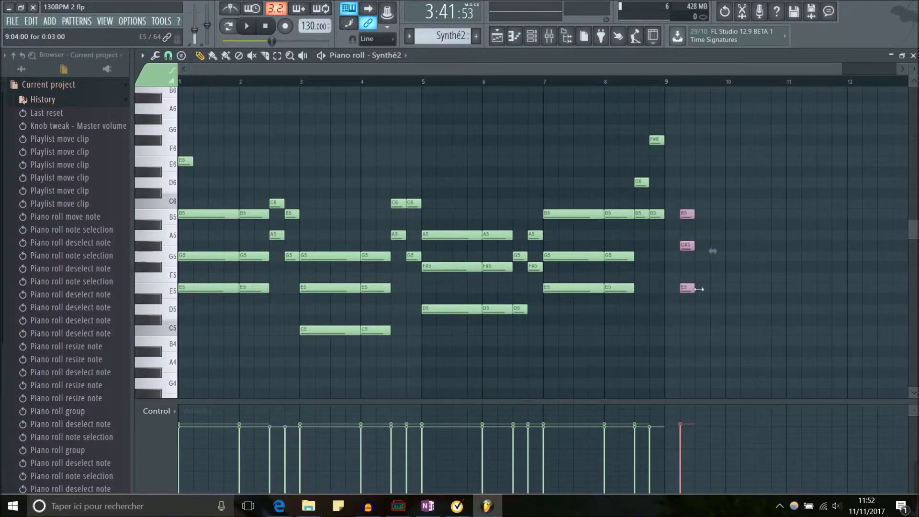
Step: Adjust the stamped E major chord so it fills all of bar 9, and preview its sound
left_click_drag(693, 289, 722, 291)
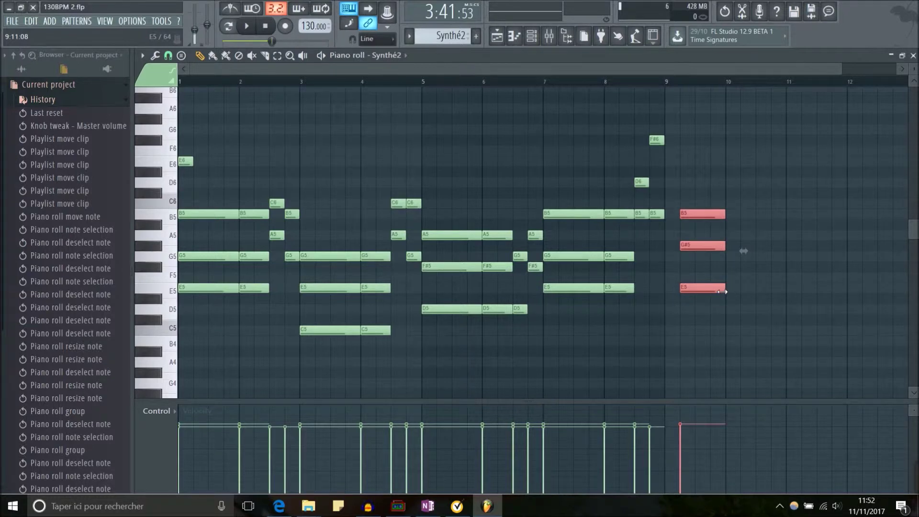
mouse_move(712, 290)
left_mouse_down()
mouse_move(697, 291)
mouse_move(725, 295)
left_mouse_up()
right_click(693, 266, "alt")
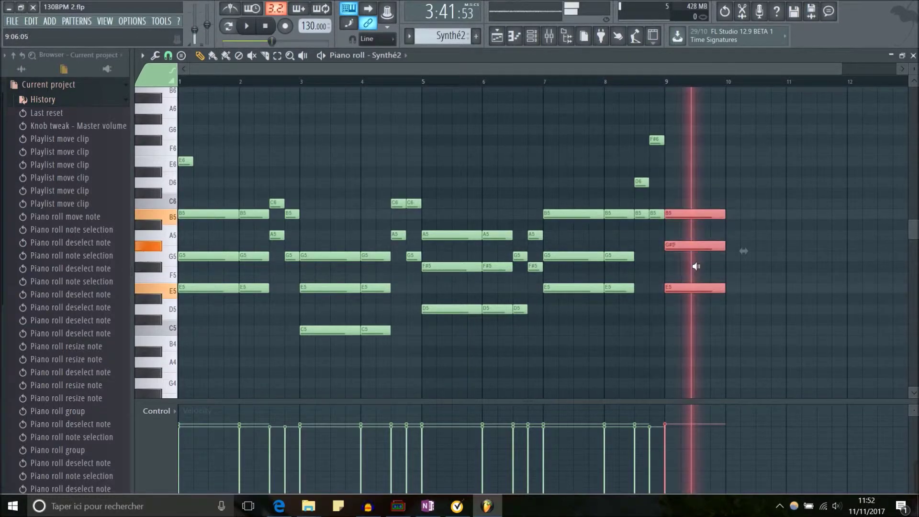
right_click(704, 269, "alt")
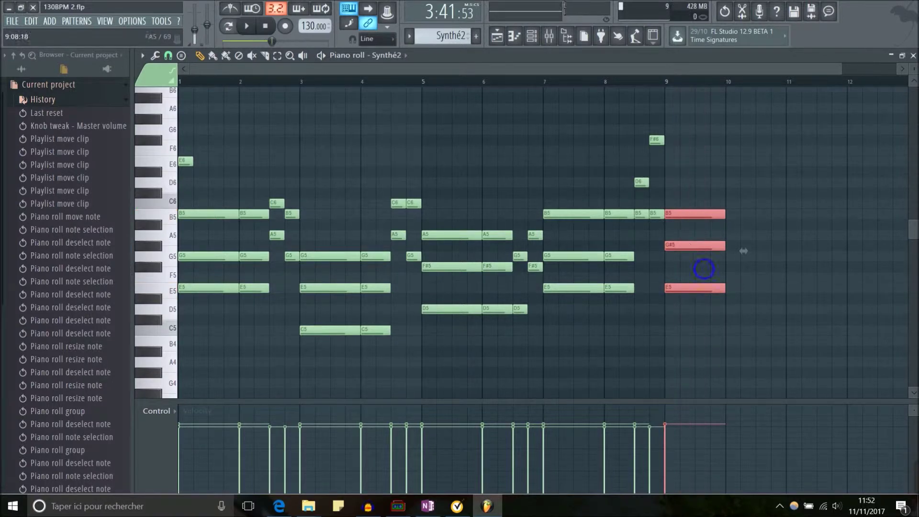
Step: Stamp a Minor chord rooted on E5 in bar 10, directly after the E major chord
left_click(181, 56)
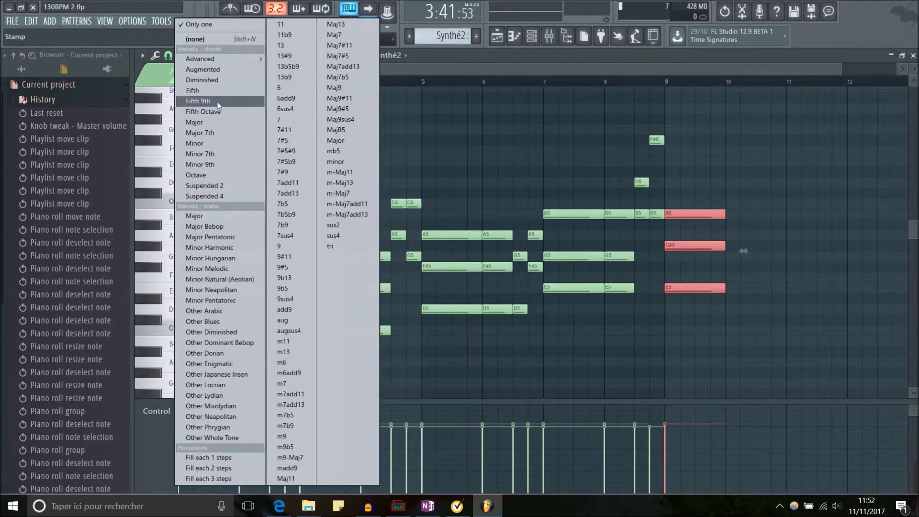
left_click(213, 145)
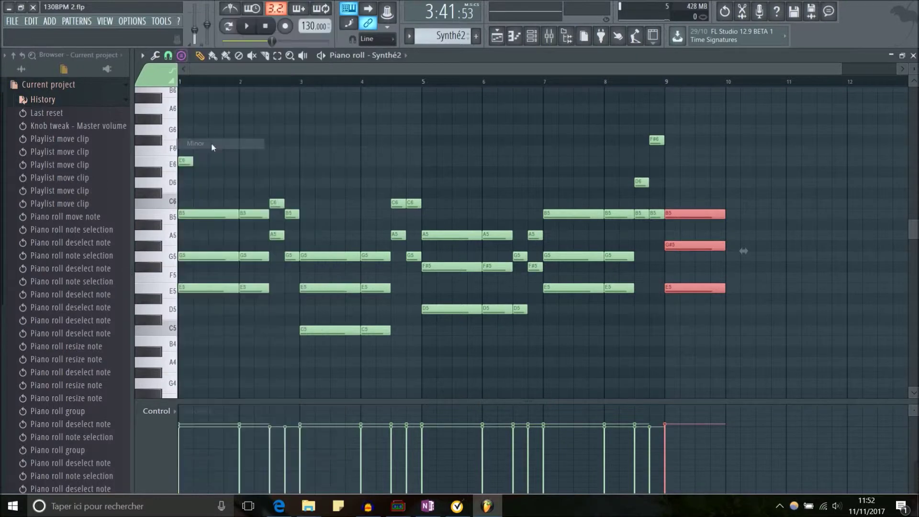
left_click(729, 287)
left_click_drag(749, 266, 780, 199)
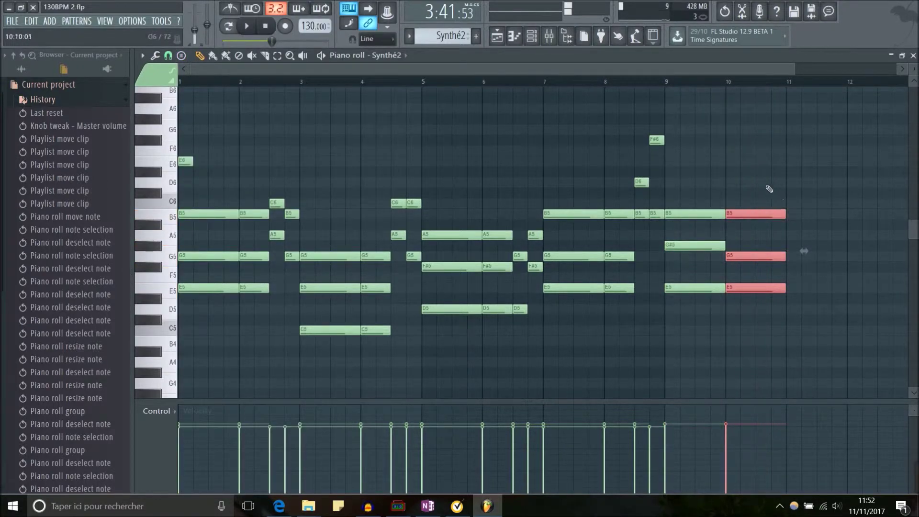
Step: Turn off the stamp's Only one option and place a C5 note in bar 11
left_click(181, 55)
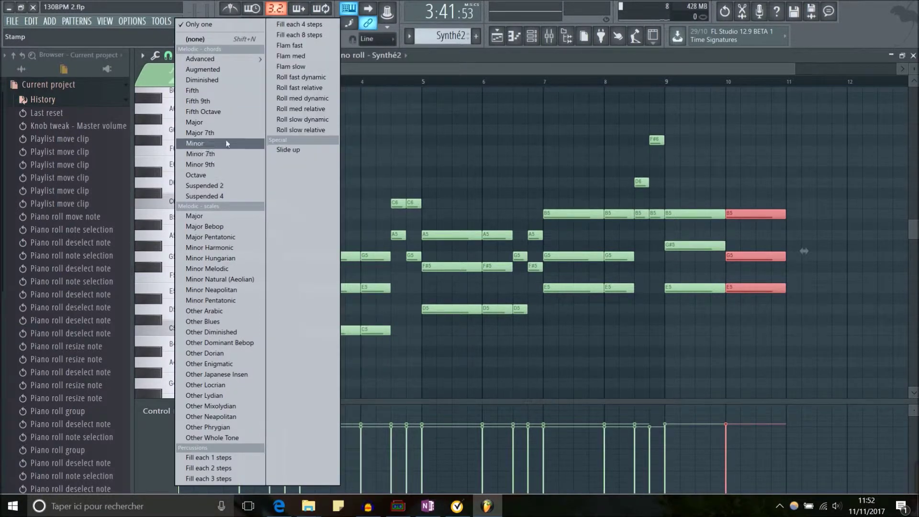
left_click(199, 25)
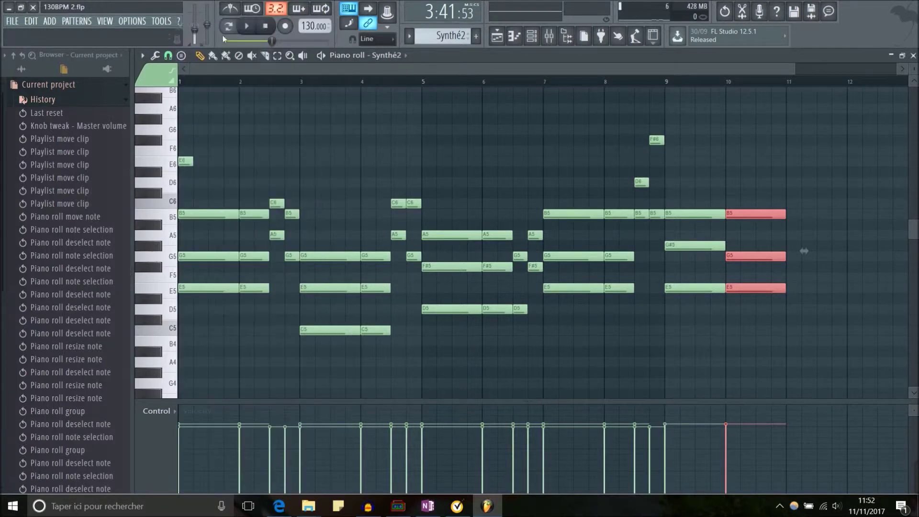
left_click(800, 332)
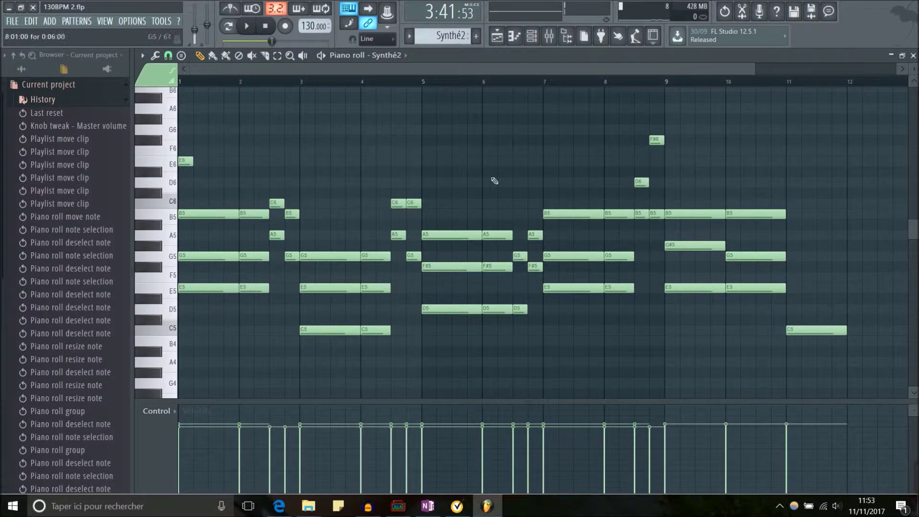
Step: Stamp eight Major chords in succession across bars 4 to 11, with roots on E5, D6, D#6, E6 and F6
left_click(181, 55)
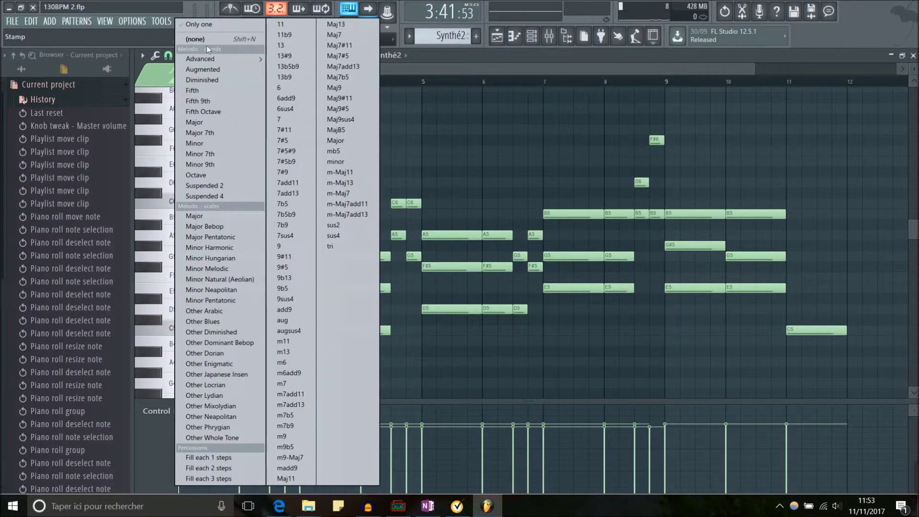
left_click(211, 126)
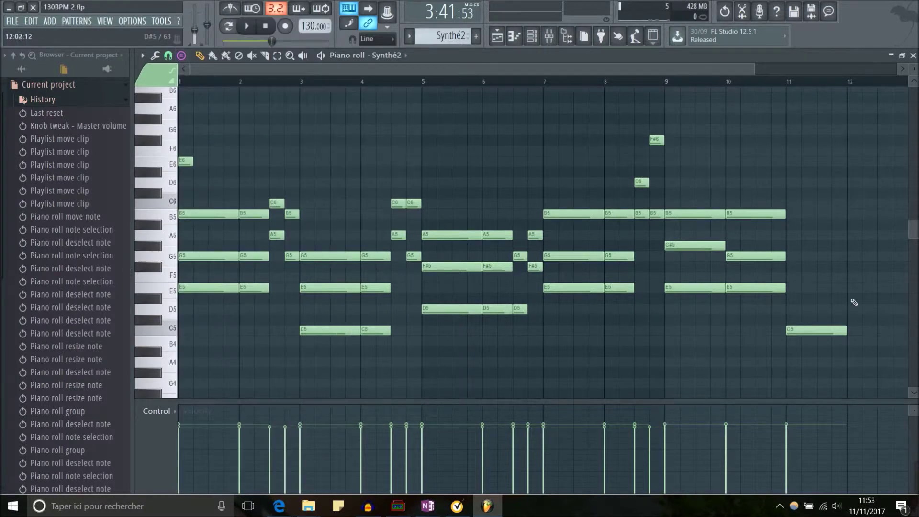
left_click(804, 287)
left_click(804, 171)
left_click(758, 161)
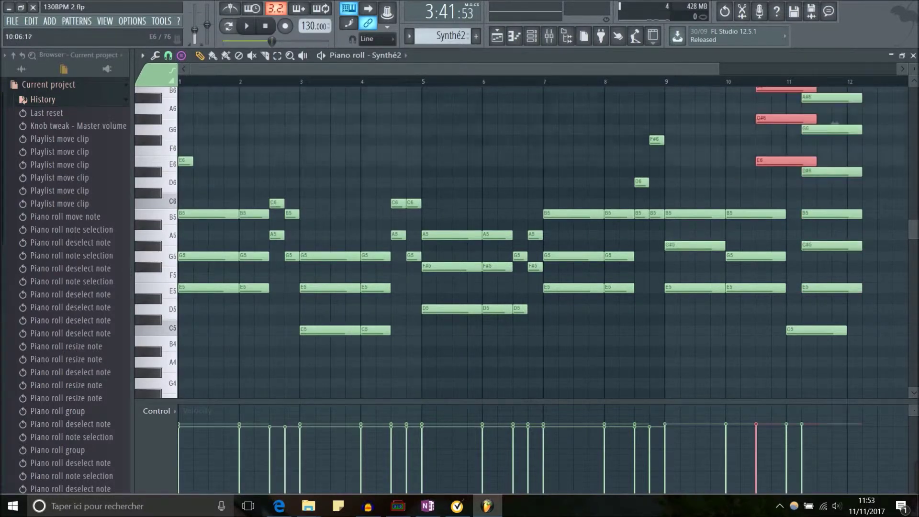
left_click(712, 171)
left_click(682, 182)
left_click(567, 171)
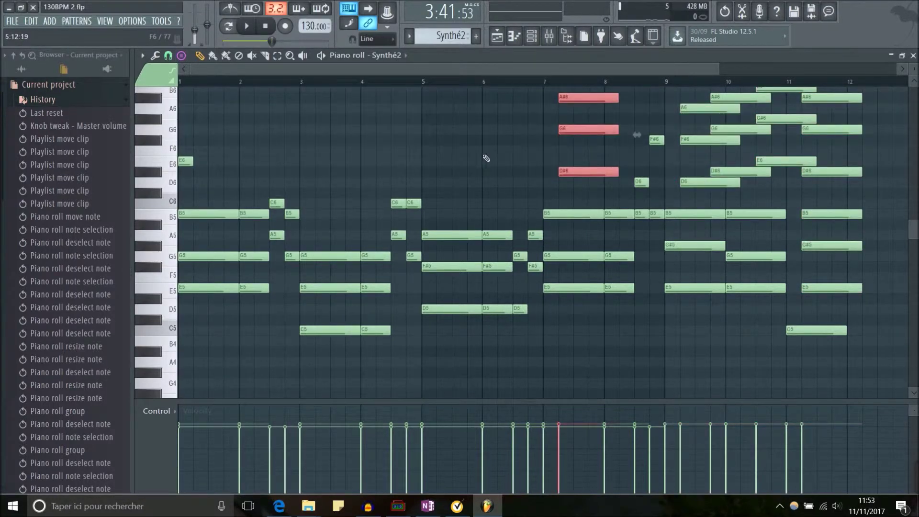
left_click(486, 150)
left_click(400, 162)
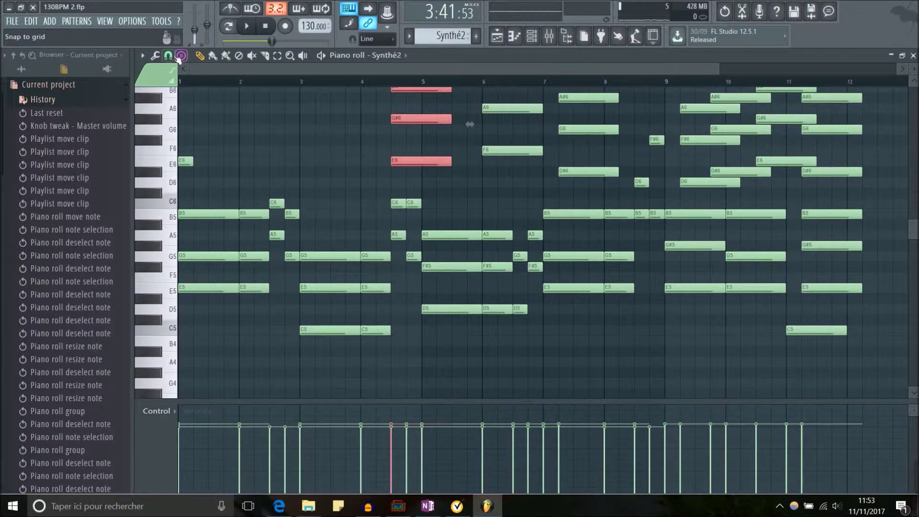
Step: Turn the Only one option back on and place a Major chord on F6 in bar 3, followed by single notes E6, F6 and B6
left_click(181, 56)
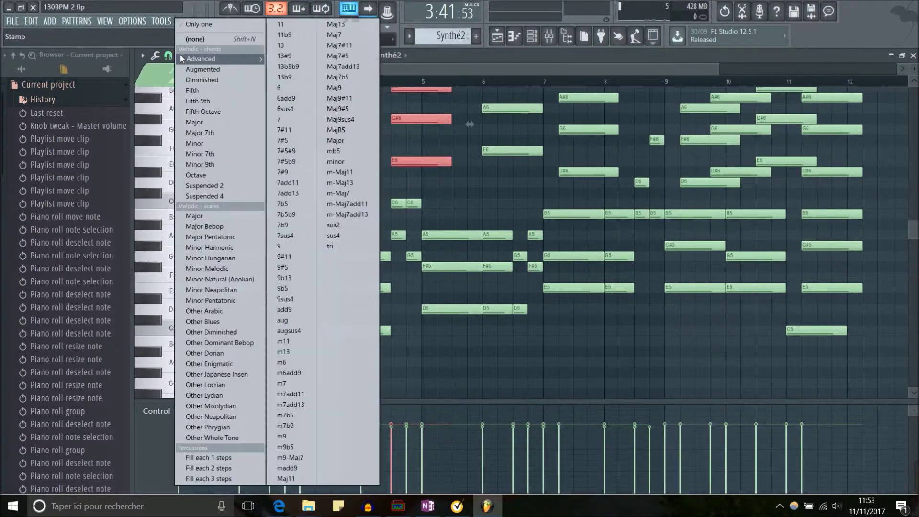
left_click(196, 24)
left_click(312, 151)
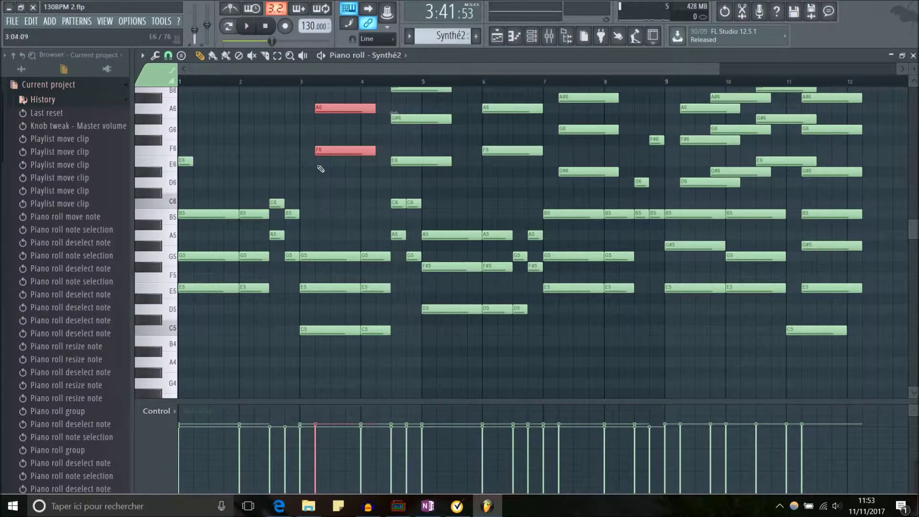
scroll(253, 176, "up", 1)
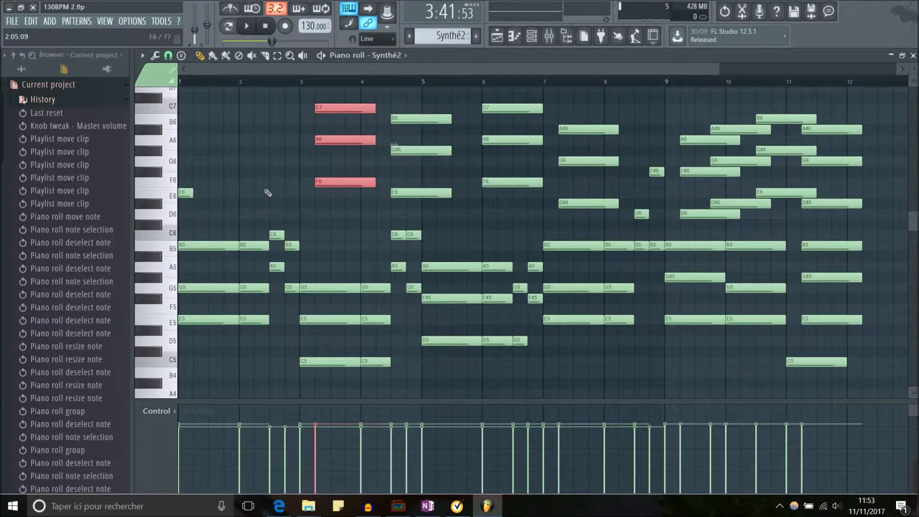
left_click(271, 193)
left_click(227, 182)
left_click(227, 119)
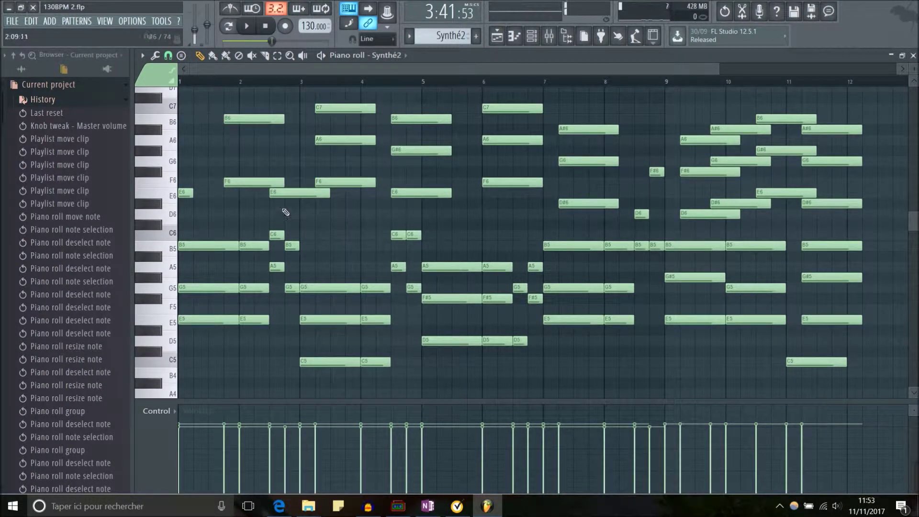
Step: Undo all the stamped chords and added notes back to the original eight-bar pattern
key("ctrl+z")
key("ctrl+z")
key("ctrl+z")
key("ctrl+z")
key("ctrl+z")
key("ctrl+z")
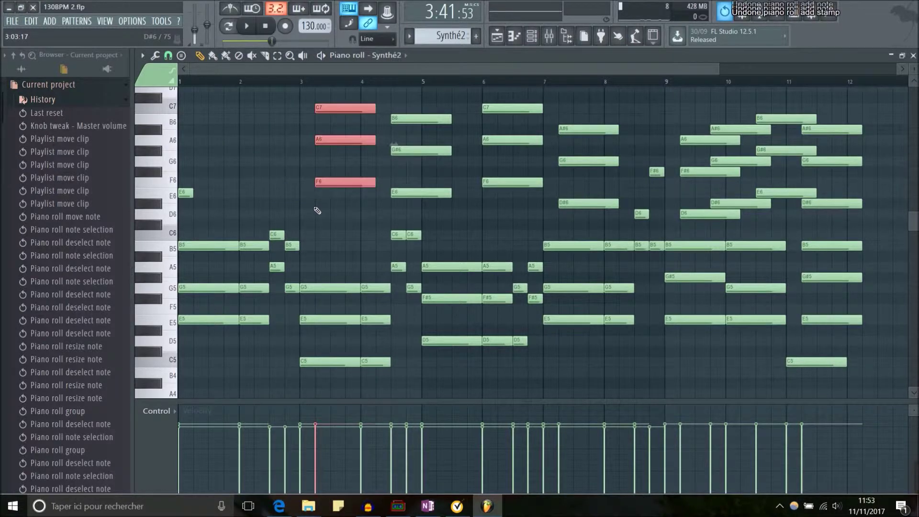
key("ctrl+z")
key("ctrl+z")
key("ctrl+z")
key("ctrl+z")
key("ctrl+z")
key("ctrl+z")
key("ctrl+z")
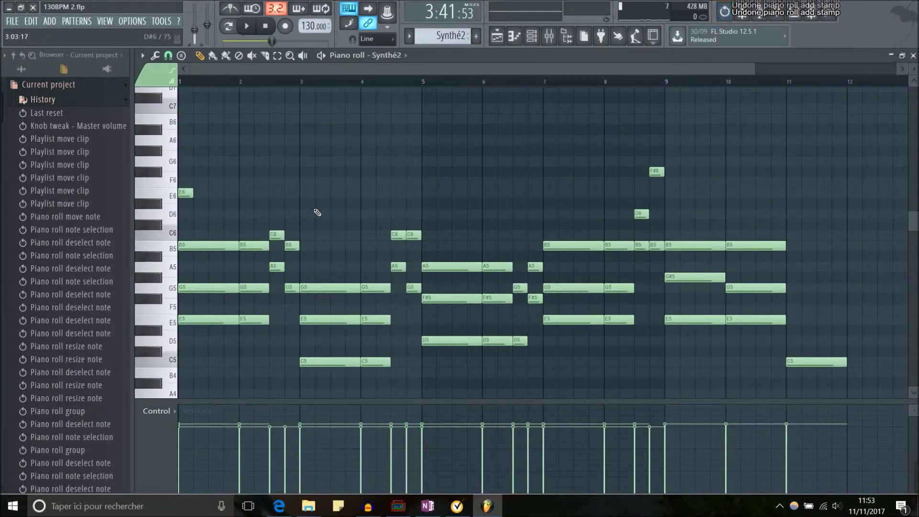
key("ctrl+z")
key("ctrl+z")
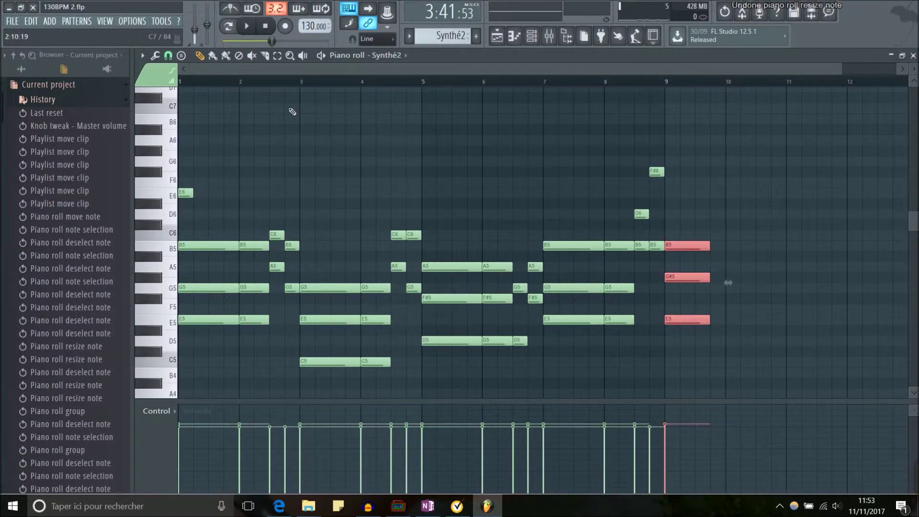
key("ctrl+z")
key("ctrl+z")
key("ctrl+z")
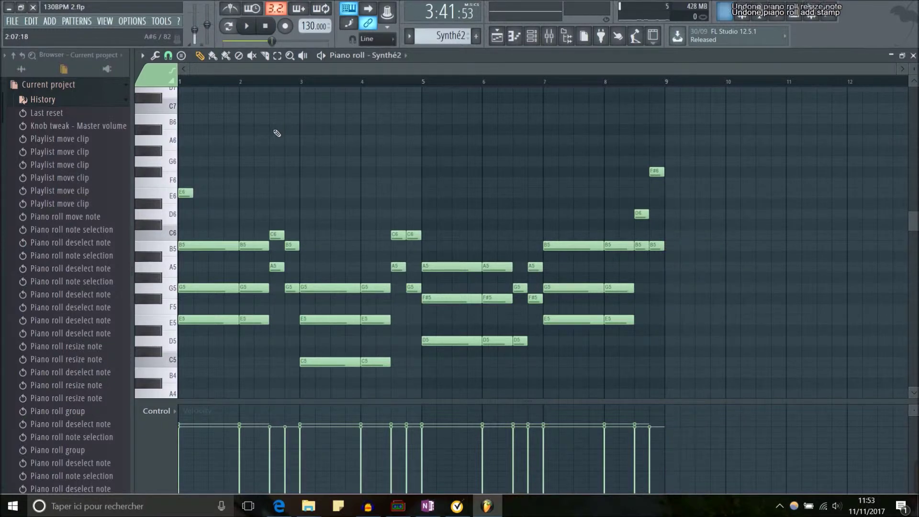
Step: Stamp a Major scale rooted on C5 in bar 9 and shift it half a bar later
left_click(181, 55)
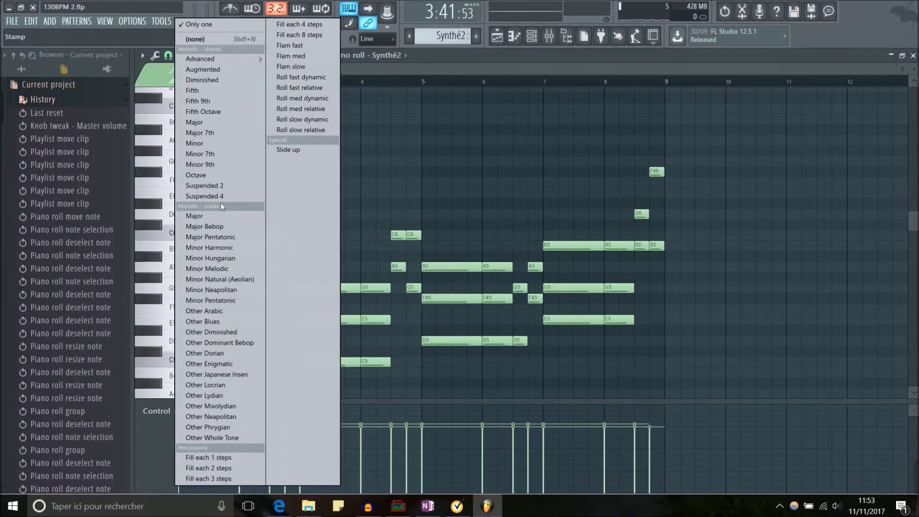
left_click(209, 216)
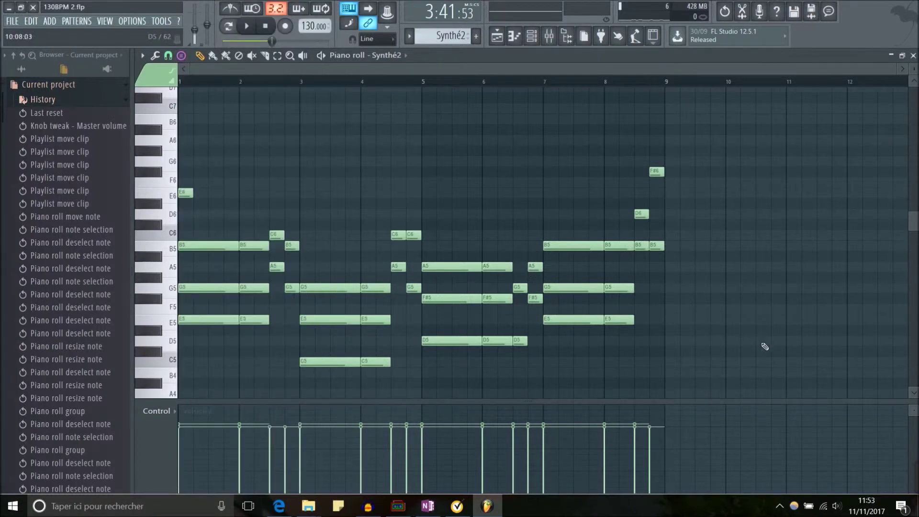
left_click(677, 364)
left_click_drag(716, 368, 700, 367)
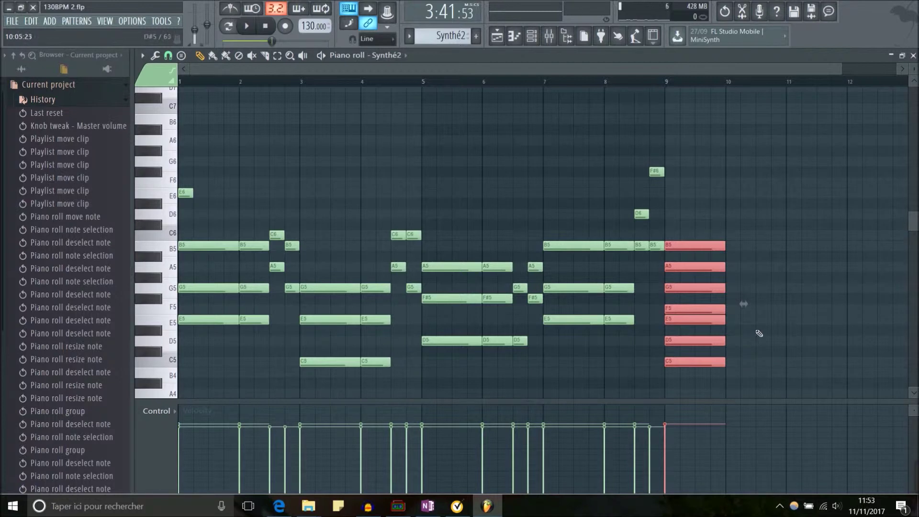
left_click_drag(699, 247, 727, 246)
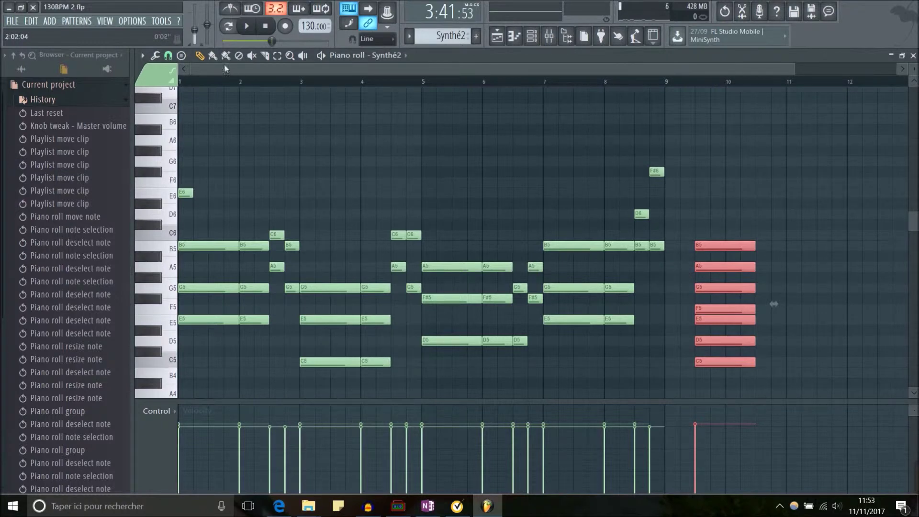
Step: Stamp the Other Japanese Insen scale on C5 directly after the stamped Major scale
left_click(180, 56)
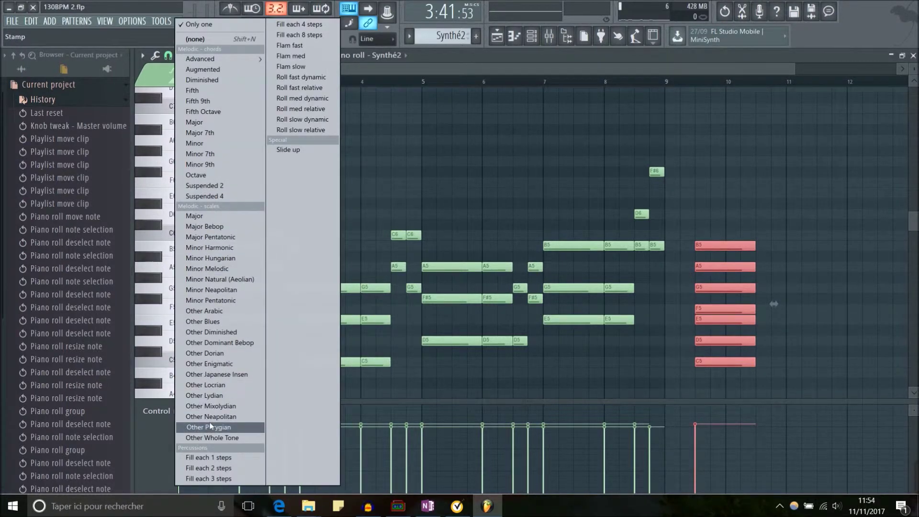
left_click(208, 375)
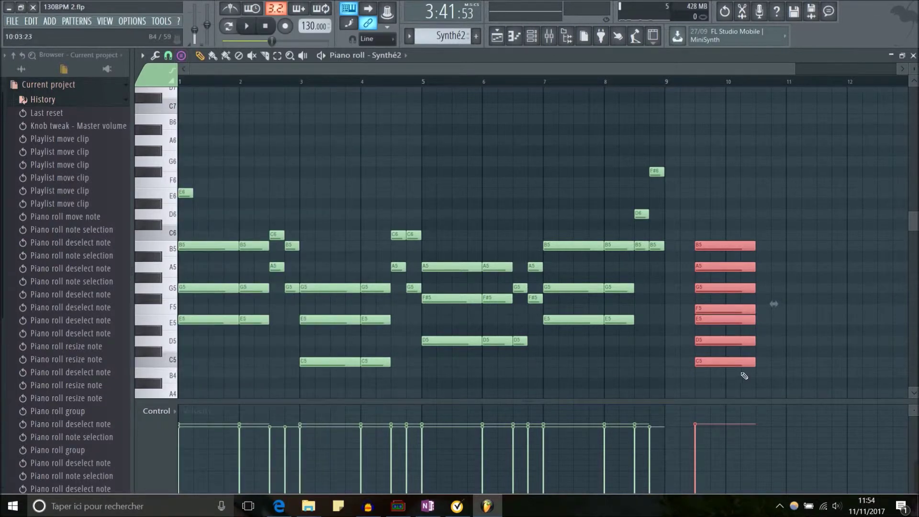
left_click(768, 366)
Step: Write the Insen scale as consecutive quarter-bar notes C5, C#5, F5, G5 and A#5 directly after the stamped scale
left_click_drag(845, 335, 528, 279)
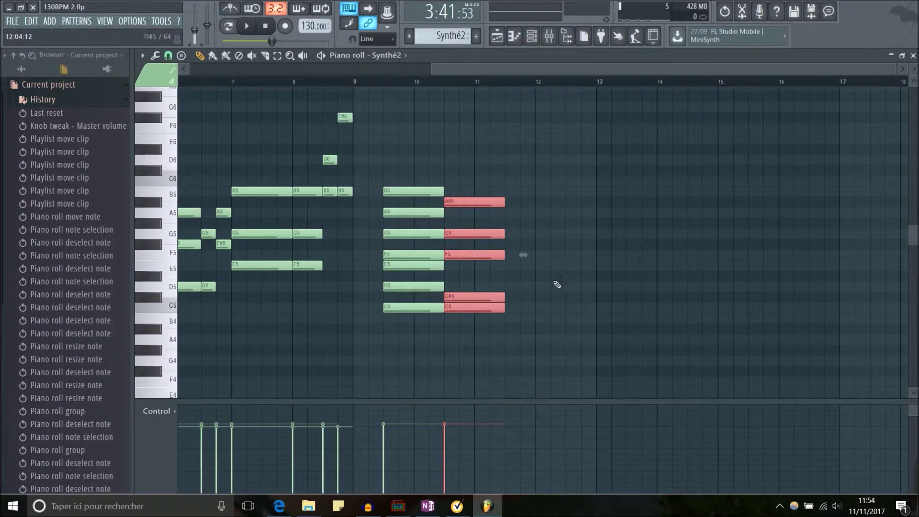
scroll(549, 292, "up", 2)
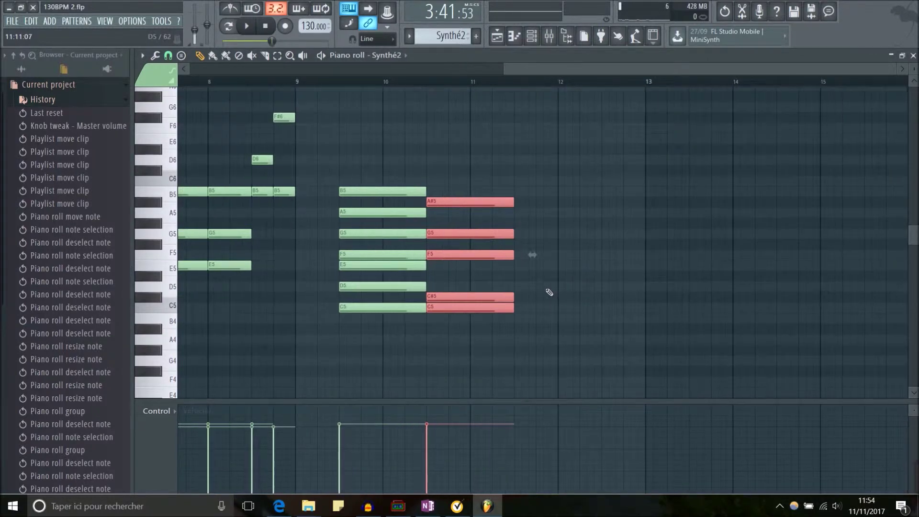
left_click(523, 311)
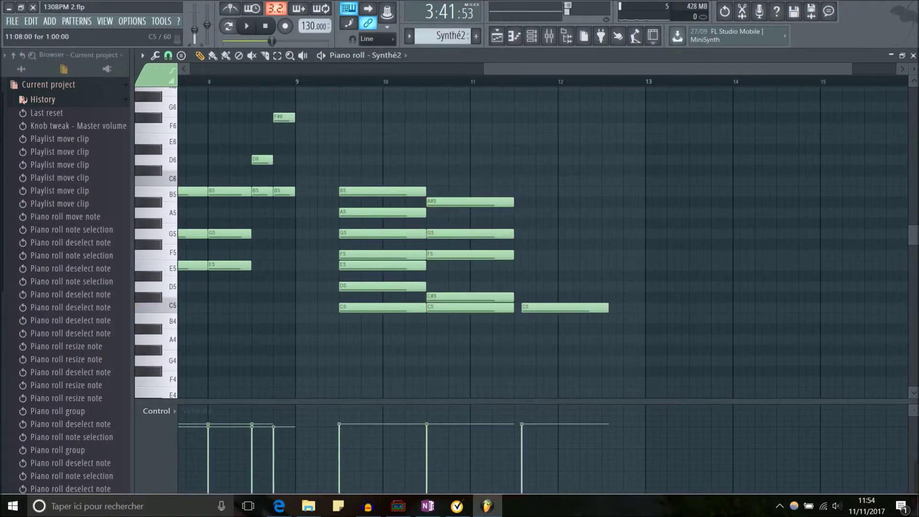
left_click_drag(609, 309, 536, 311)
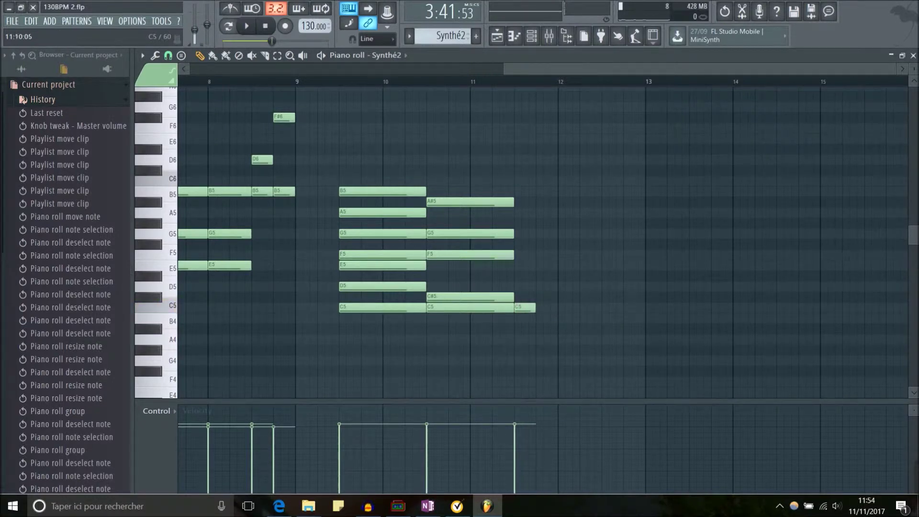
left_click(539, 297)
left_click(565, 255)
left_click(584, 235)
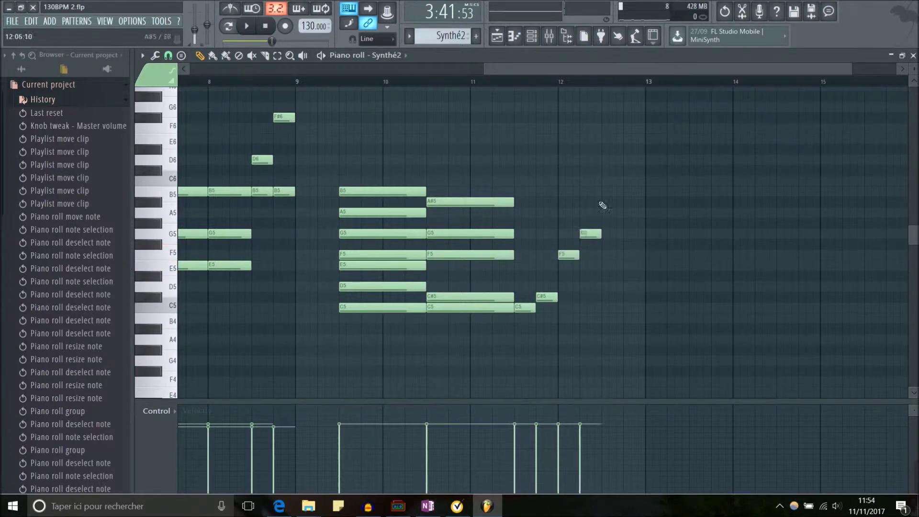
left_click(603, 202)
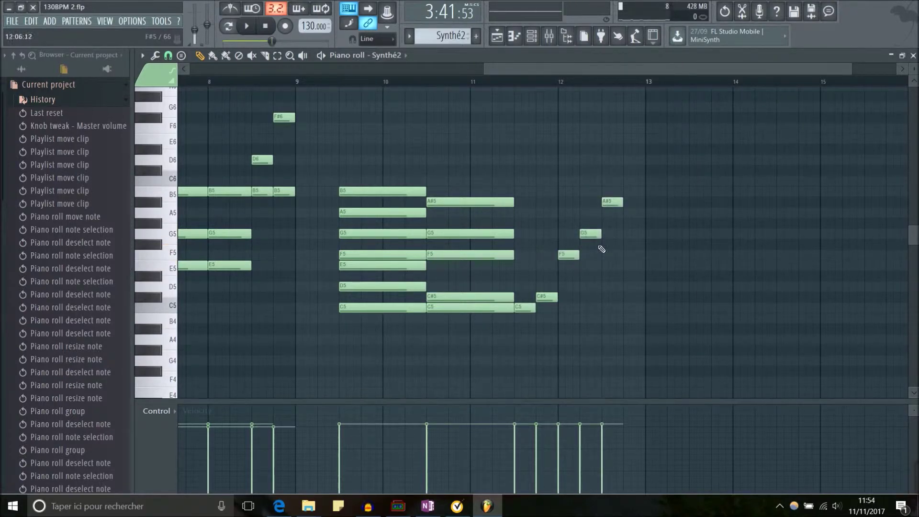
Step: Select the five short ascending notes that follow the stamped Insen scale
mouse_move(522, 236)
left_mouse_down()
mouse_move(610, 240)
mouse_move(589, 232)
mouse_move(566, 250)
mouse_move(529, 251)
left_mouse_up()
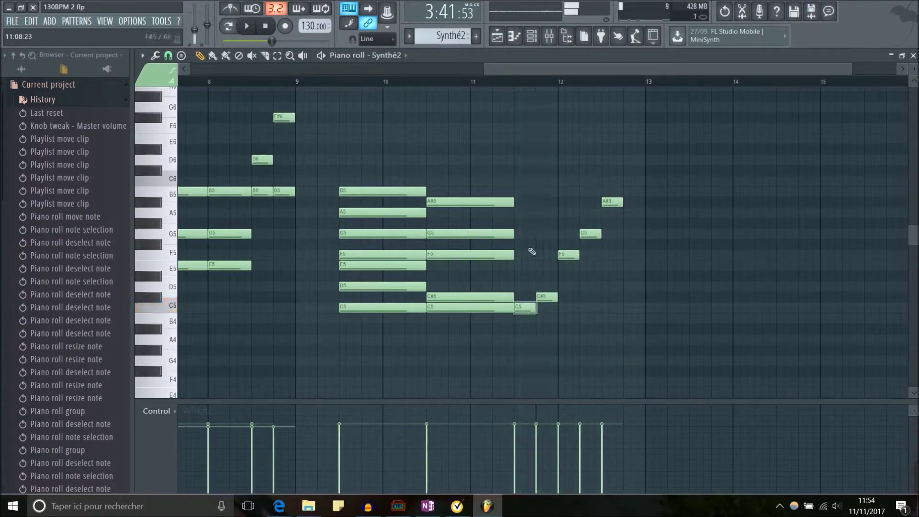
left_click_drag(529, 325, 650, 199)
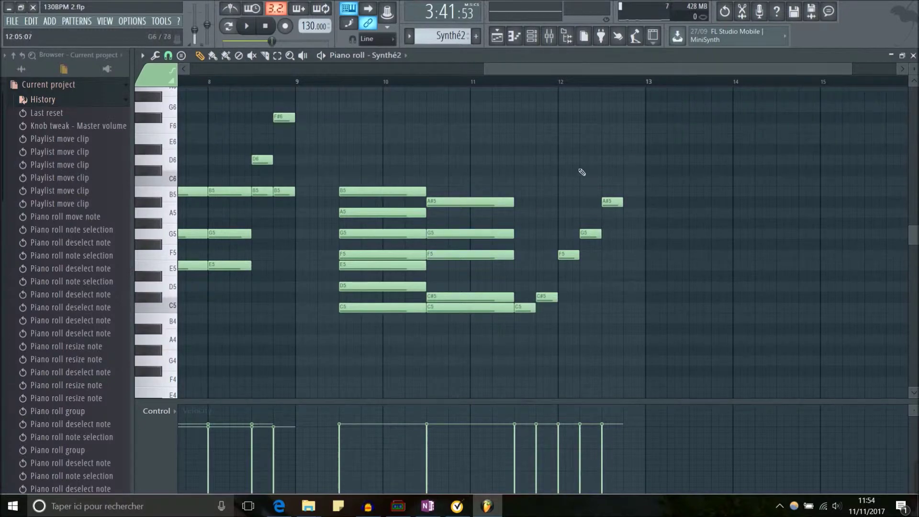
Step: Stamp the Fill each 2 steps percussion pattern on F6, starting at bar 9
scroll(425, 172, "down", 4)
left_click(212, 55)
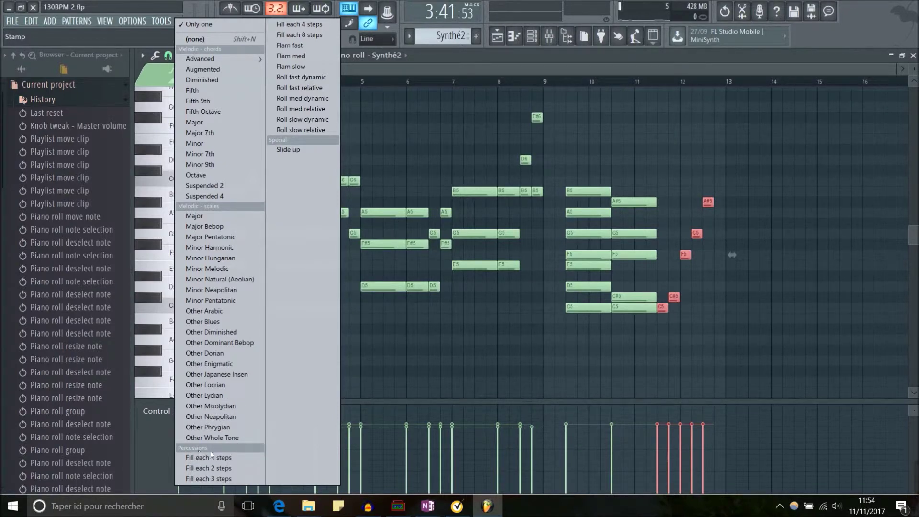
left_click(236, 468)
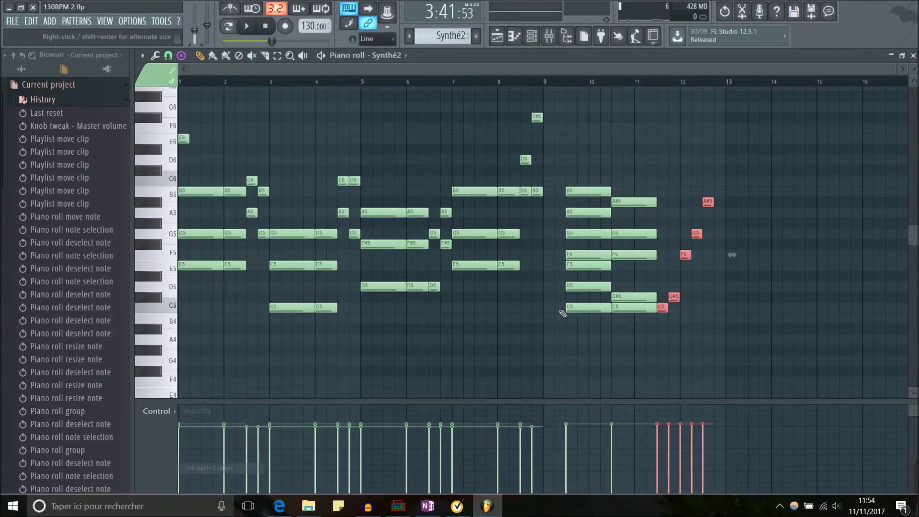
left_click(556, 128)
left_click_drag(560, 136, 548, 136)
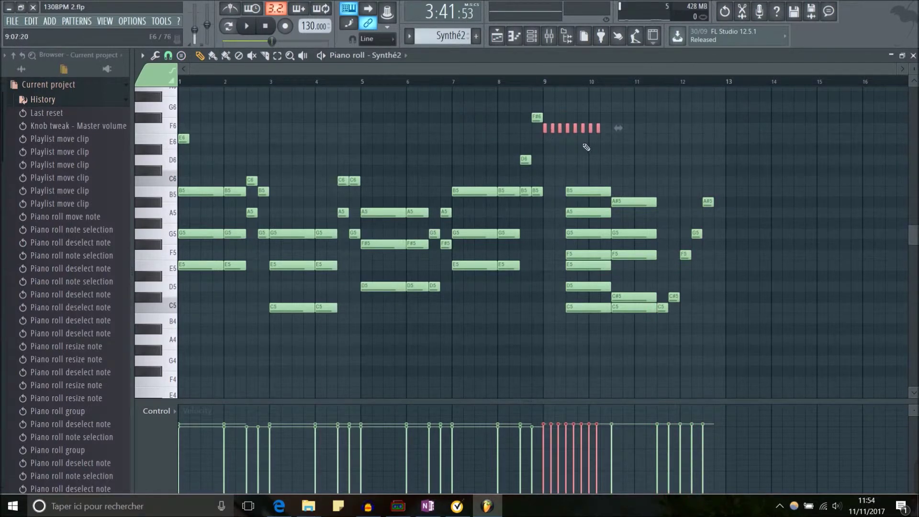
Step: Select all the stamped Major scale notes below the F6 fill and delete them
scroll(586, 147, "up", 2)
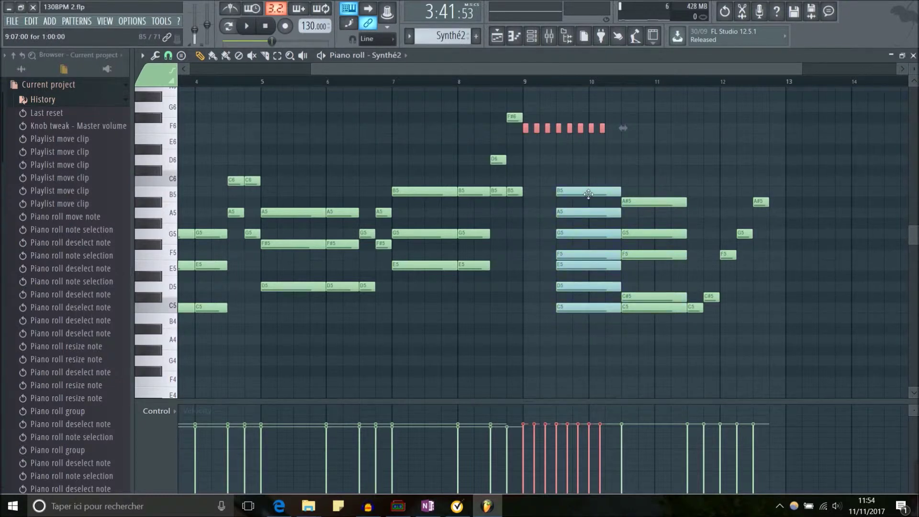
mouse_move(582, 203)
left_mouse_down()
mouse_move(566, 213)
mouse_move(548, 192)
mouse_move(581, 191)
mouse_move(577, 216)
left_mouse_up()
left_click_drag(540, 168, 594, 332)
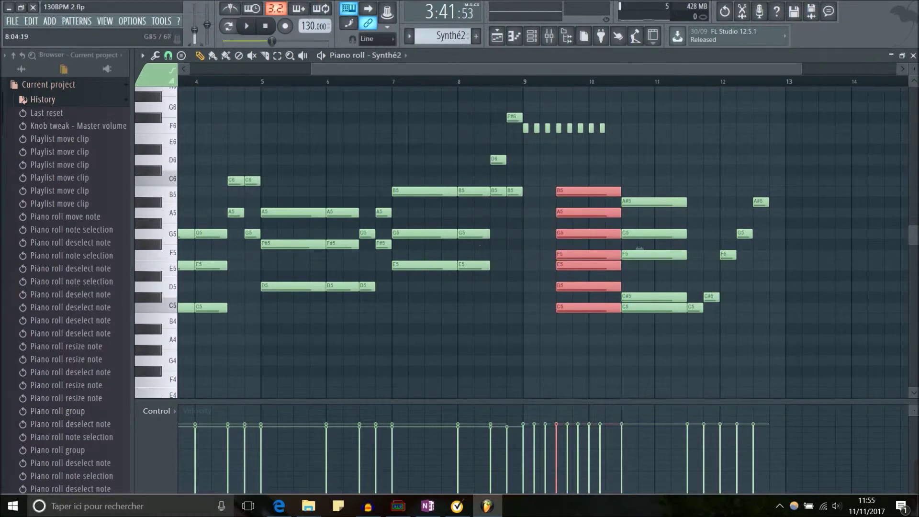
left_click_drag(555, 156, 553, 192)
left_click_drag(586, 219, 569, 220)
right_click(563, 190)
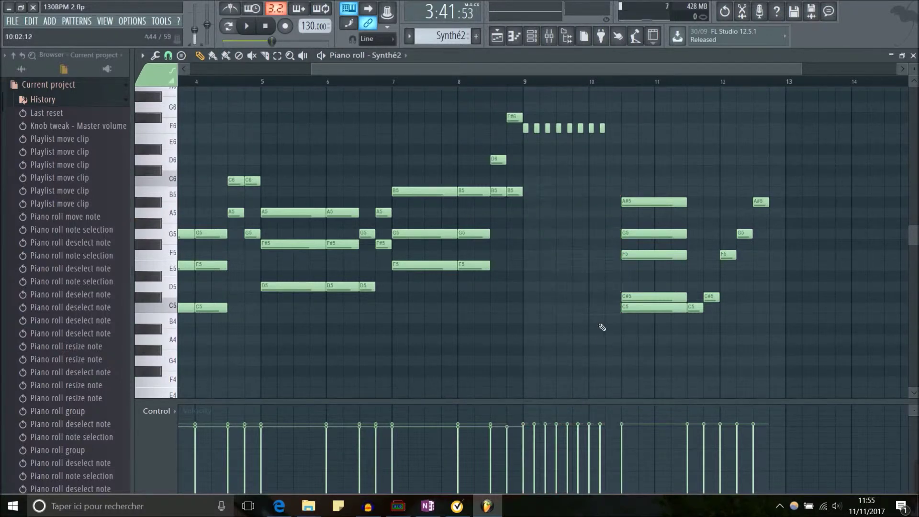
Step: Audition a note of the F6 fill and briefly select its last four notes
scroll(581, 219, "up", 2, "ctrl")
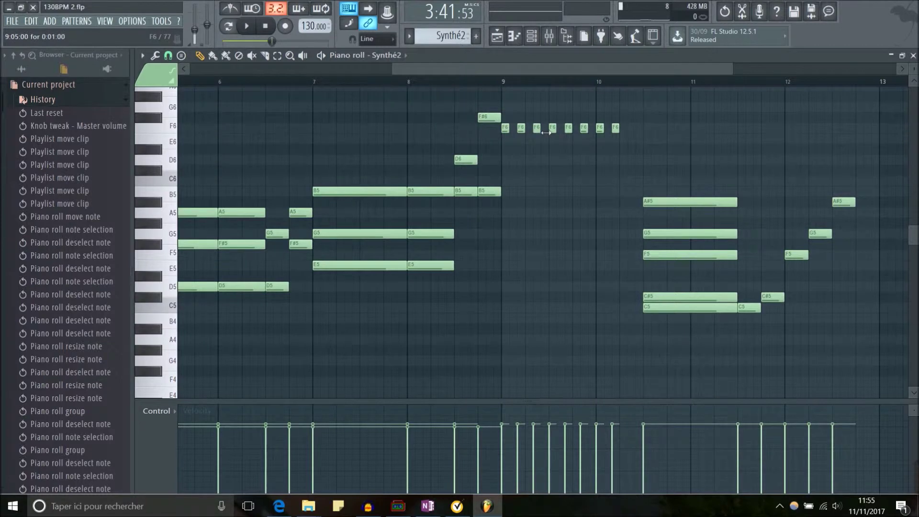
left_click(538, 129)
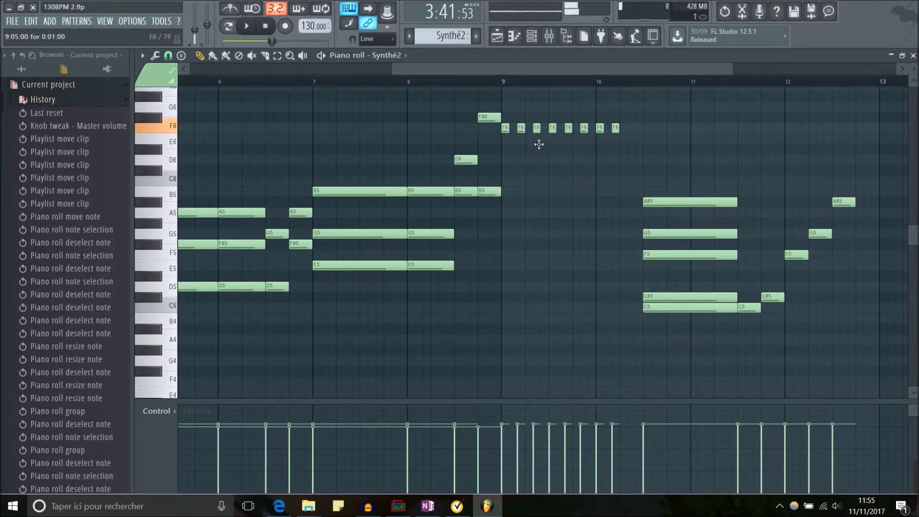
left_click(542, 128)
scroll(574, 174, "up", 2)
left_click_drag(565, 140, 638, 161, "ctrl")
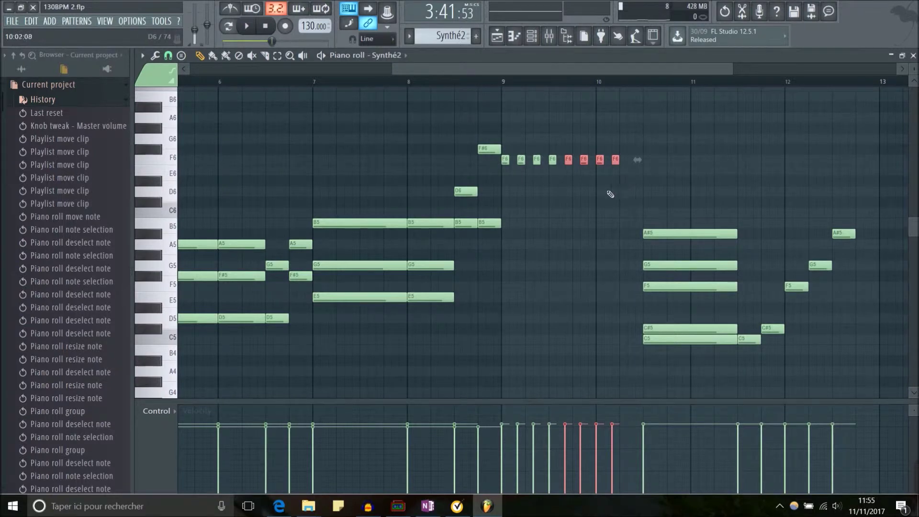
left_click(591, 198)
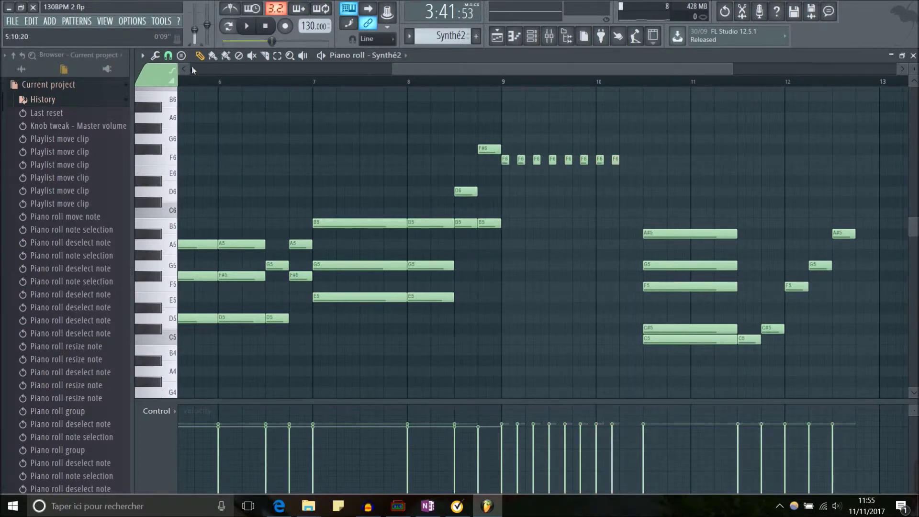
Step: Stamp the Fill each 8 steps percussion pattern on D#6 at bar 9, aligned with the start of the F6 fill
left_click(182, 54)
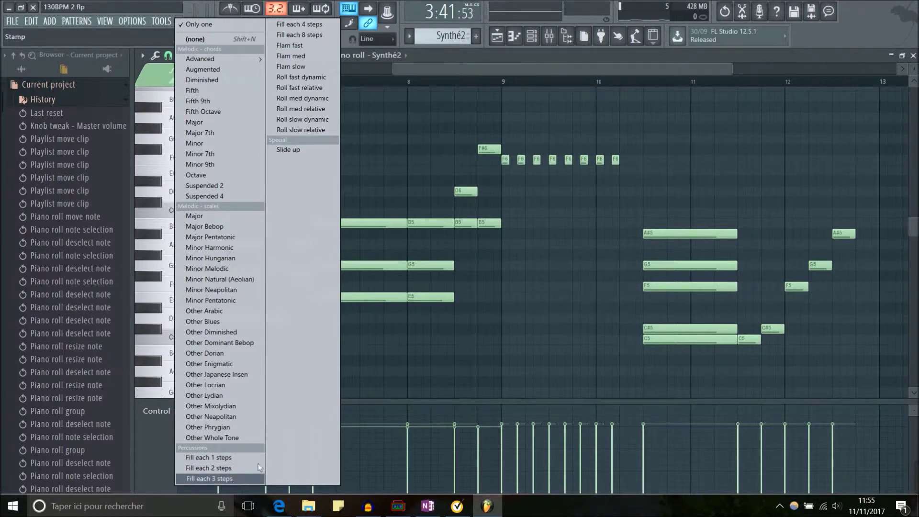
left_click(308, 34)
left_click(505, 181)
left_click(569, 181)
scroll(570, 196, "up", 1)
scroll(569, 196, "up", 1)
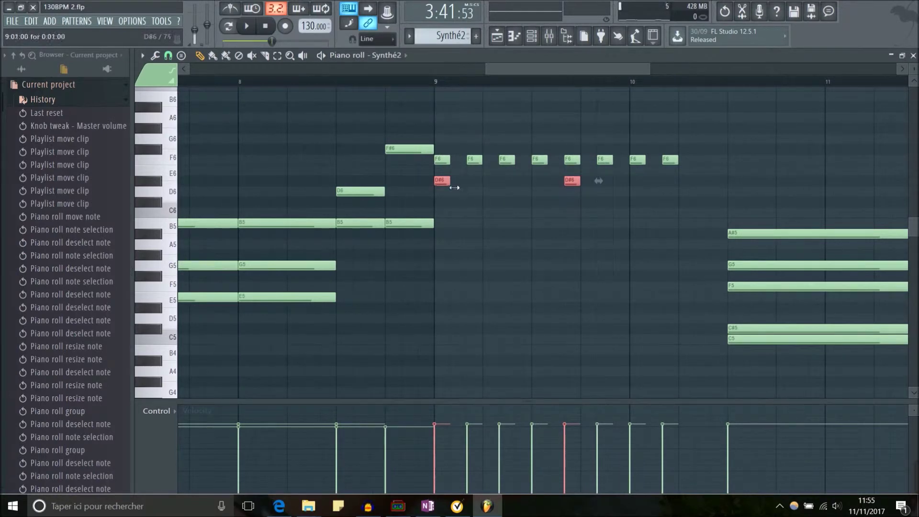
scroll(459, 191, "up", 2)
scroll(459, 191, "up", 1)
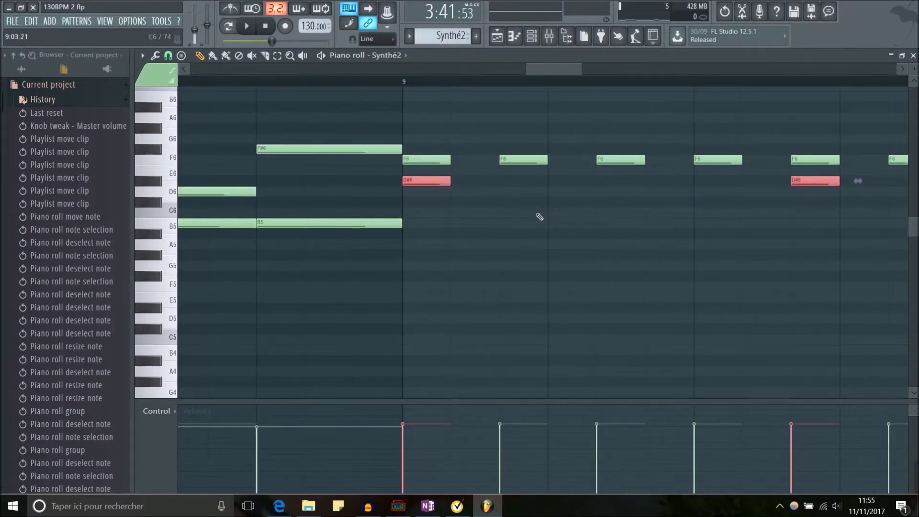
scroll(509, 207, "down", 3)
scroll(536, 199, "up", 4)
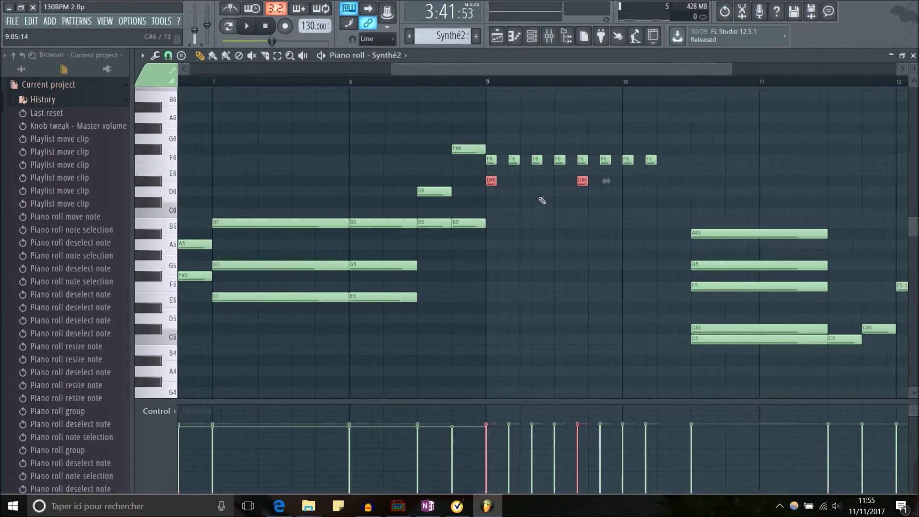
scroll(506, 217, "down", 4)
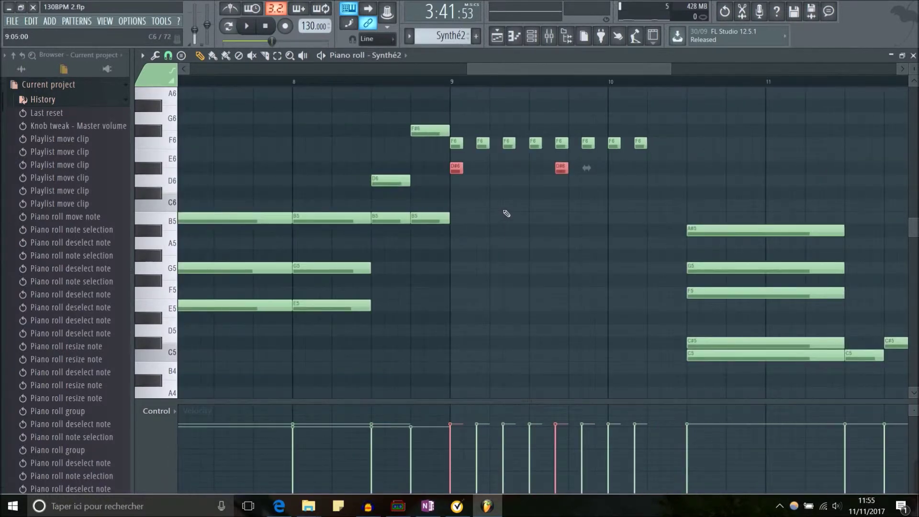
Step: Stamp a Flam fast on B5, a quarter bar after the start of bar 9
left_click(181, 56)
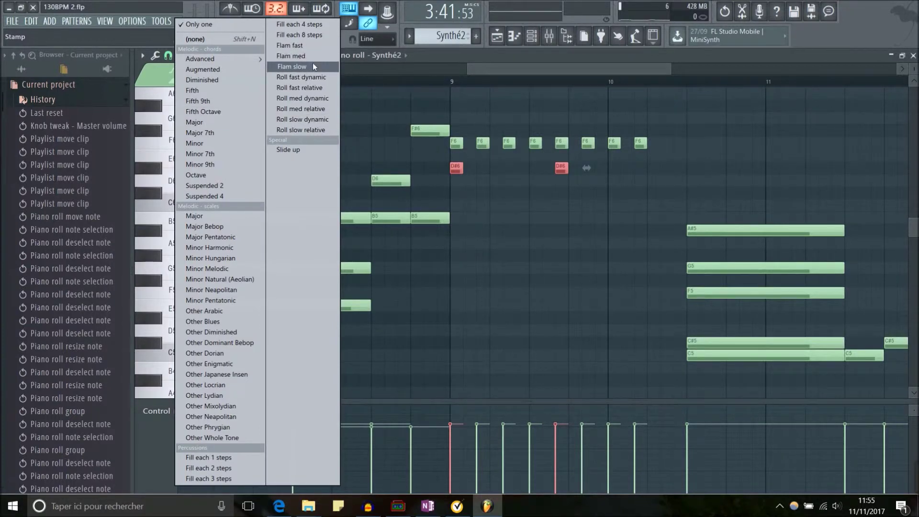
left_click(304, 47)
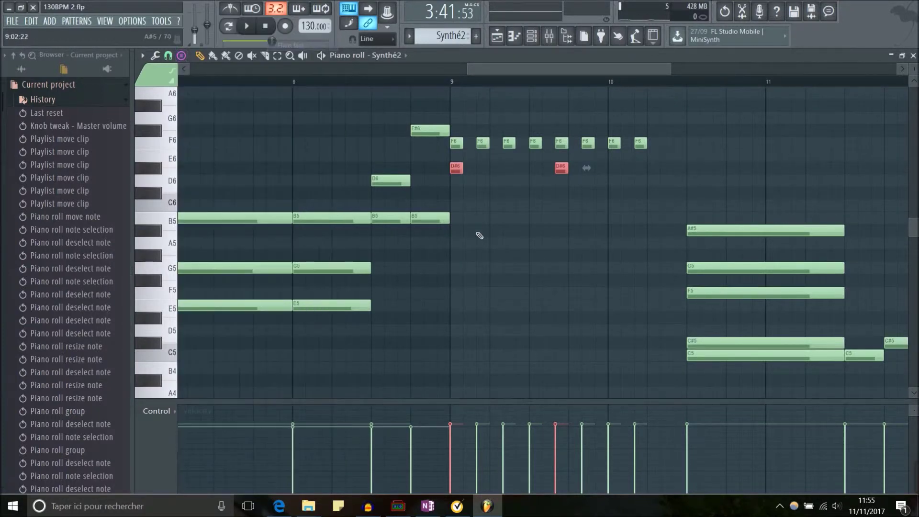
left_click(493, 217)
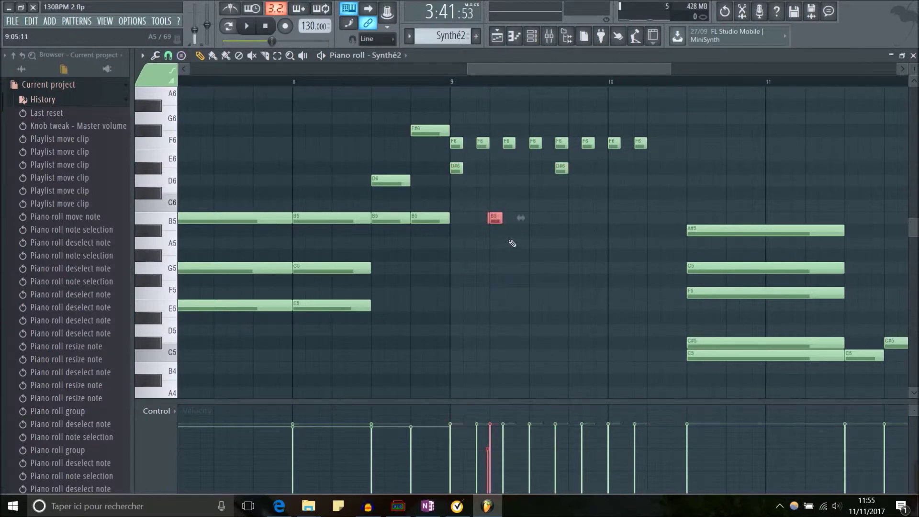
scroll(510, 239, "up", 4, "ctrl")
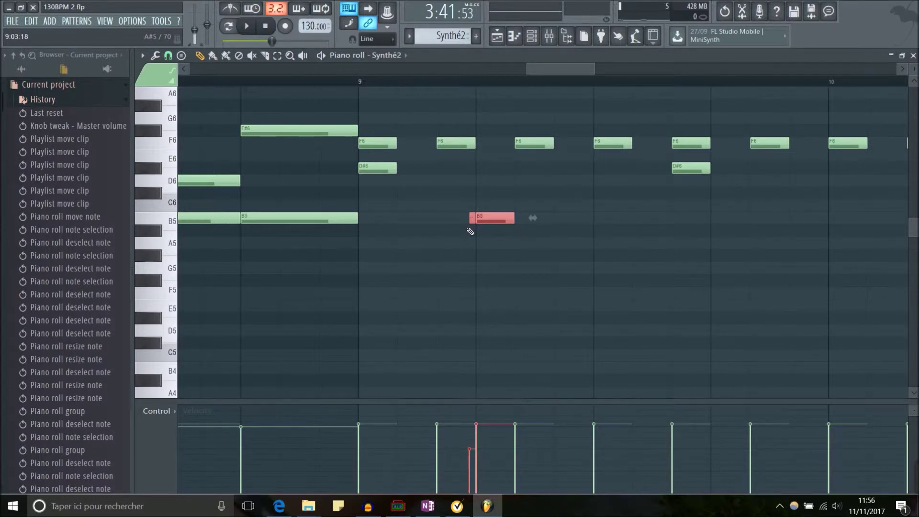
scroll(469, 231, "down", 3)
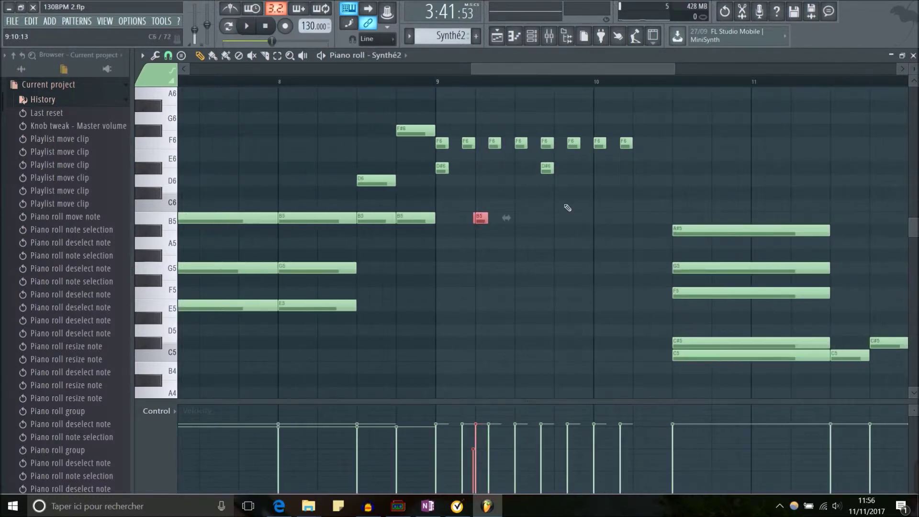
scroll(493, 234, "up", 5)
scroll(488, 231, "down", 3)
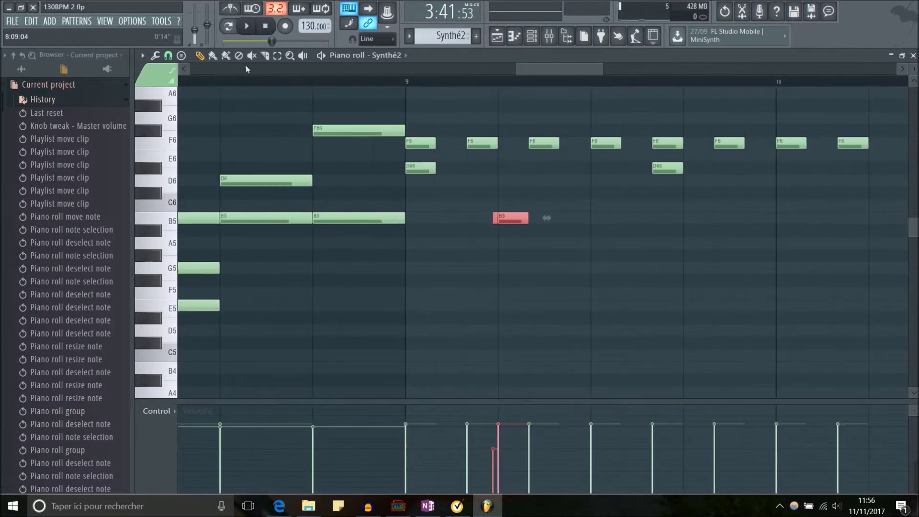
Step: Stamp a Roll fast dynamic on G5 directly below the B5 flam and examine its velocities
left_click(181, 55)
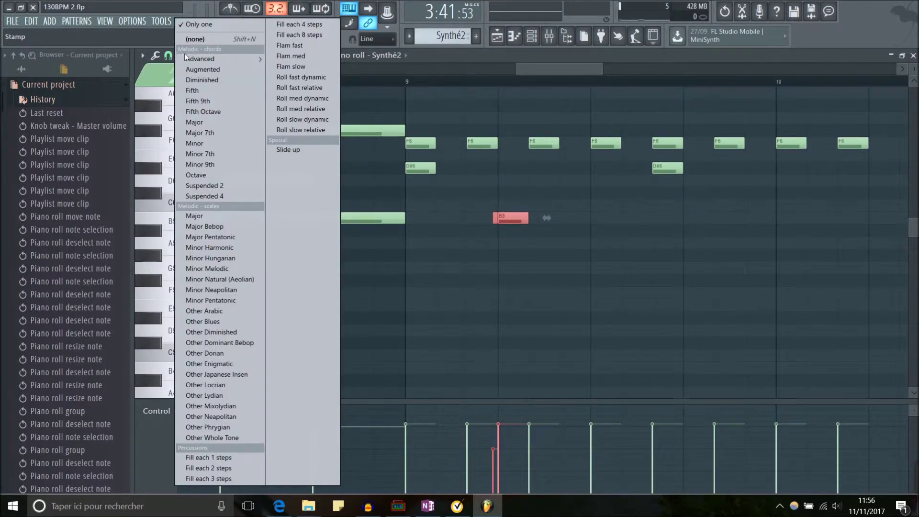
left_click(322, 78)
left_click(502, 270)
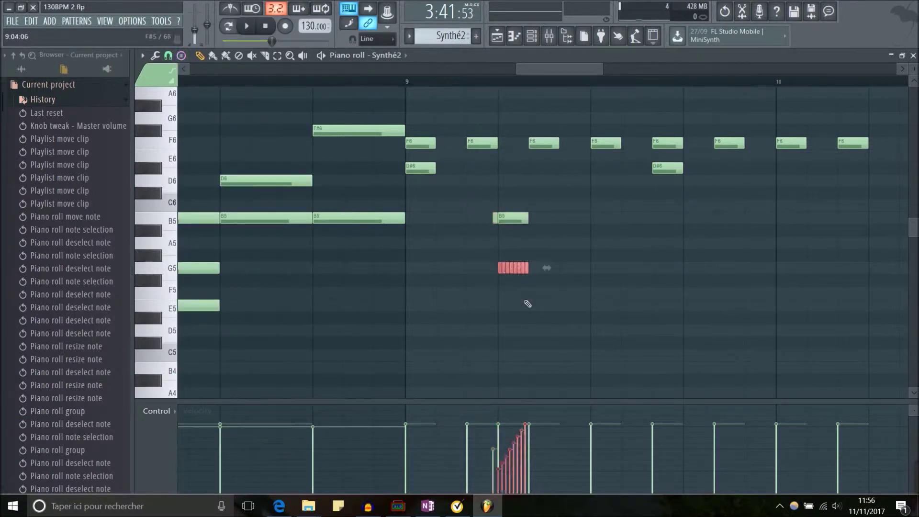
scroll(535, 307, "down", 1)
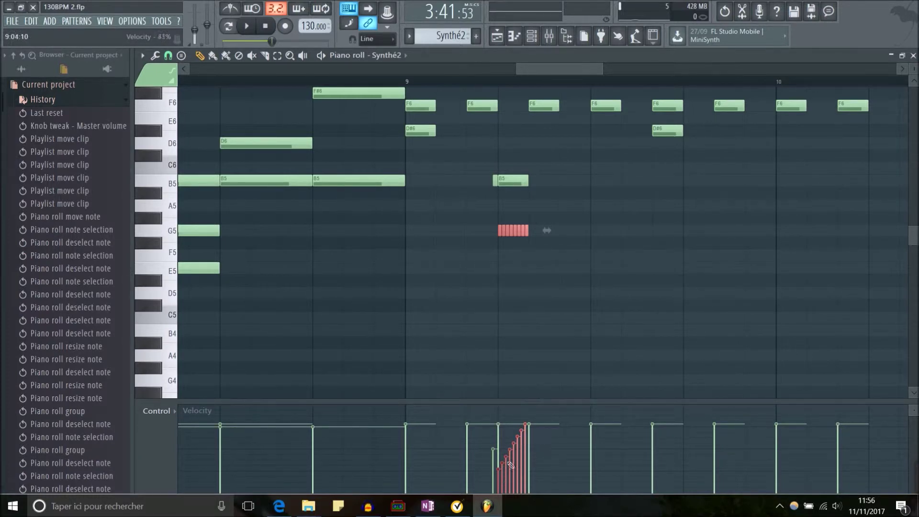
Step: Delete the F6 and D#6 fills and the B5 flam together, leaving the G5 roll in place
scroll(525, 345, "down", 2)
scroll(529, 334, "up", 1)
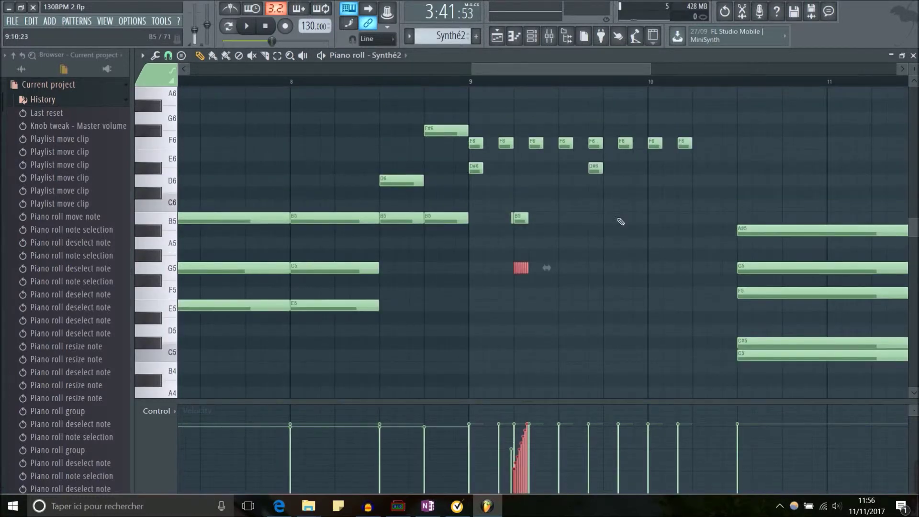
left_click_drag(714, 214, 474, 115)
key("Delete")
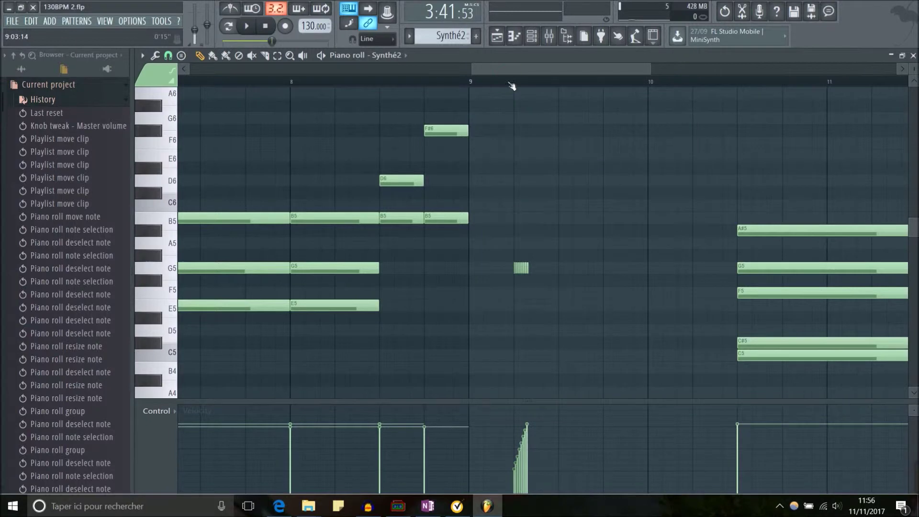
Step: Select the time range spanning the G5 roll and play it in pattern mode
left_click_drag(514, 83, 529, 84)
key("space")
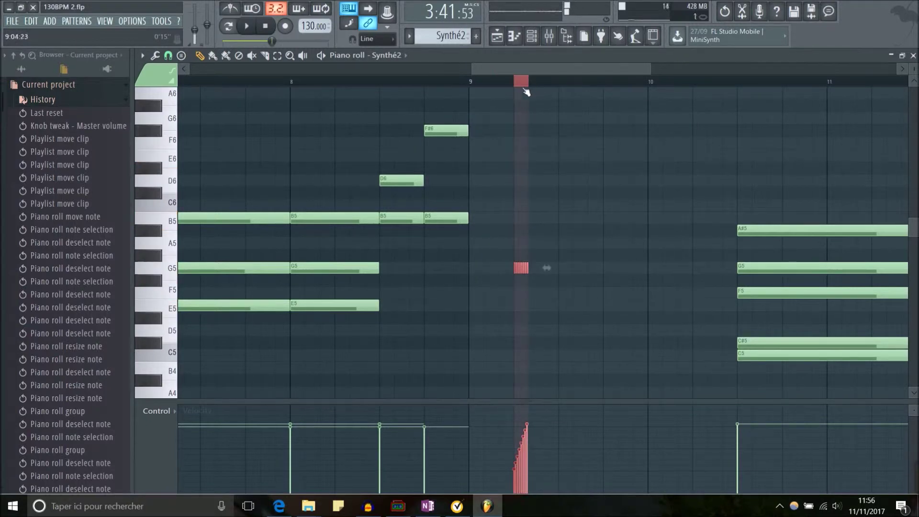
left_click(228, 25)
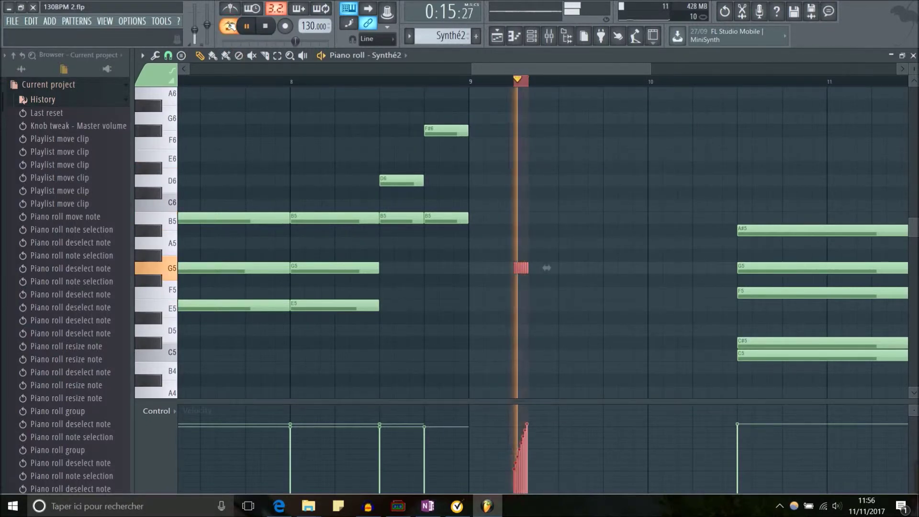
key("space")
Step: Widen the time selection on both sides of the G5 roll and play the range
left_click_drag(499, 82, 560, 65)
key("space")
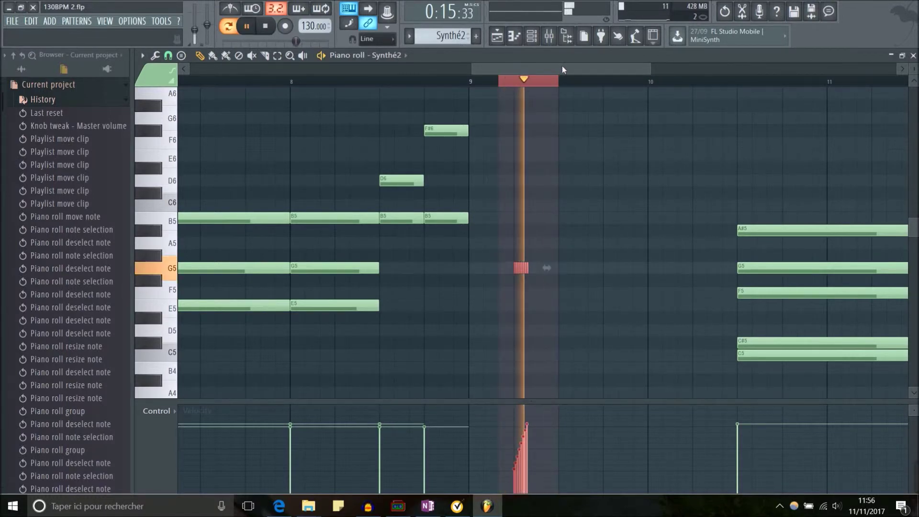
key("space")
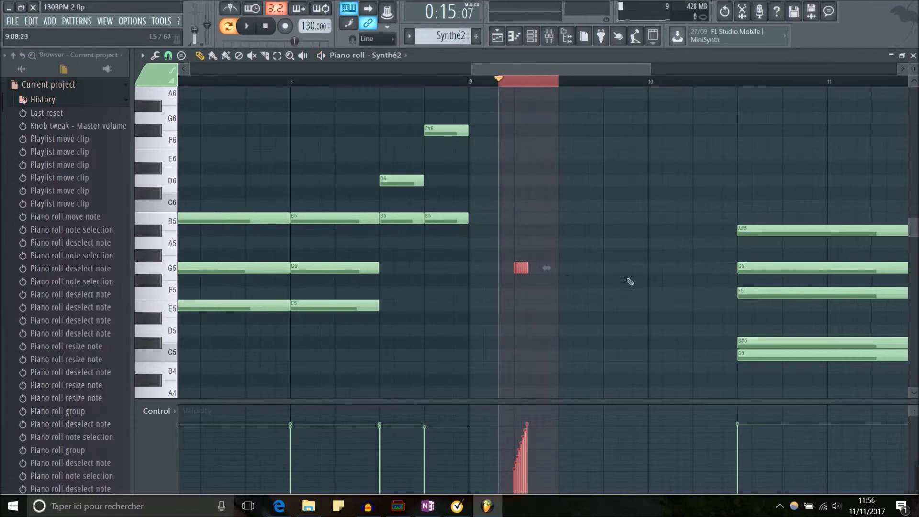
Step: Stamp a Roll fast relative on E6 near the end of the selected time range and play both rolls
scroll(480, 297, "up", 5)
scroll(475, 290, "down", 5)
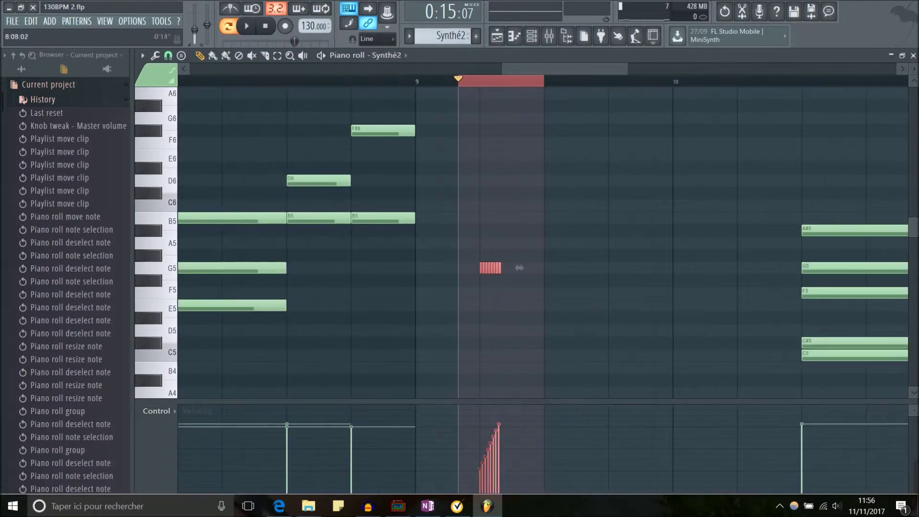
left_click(181, 56)
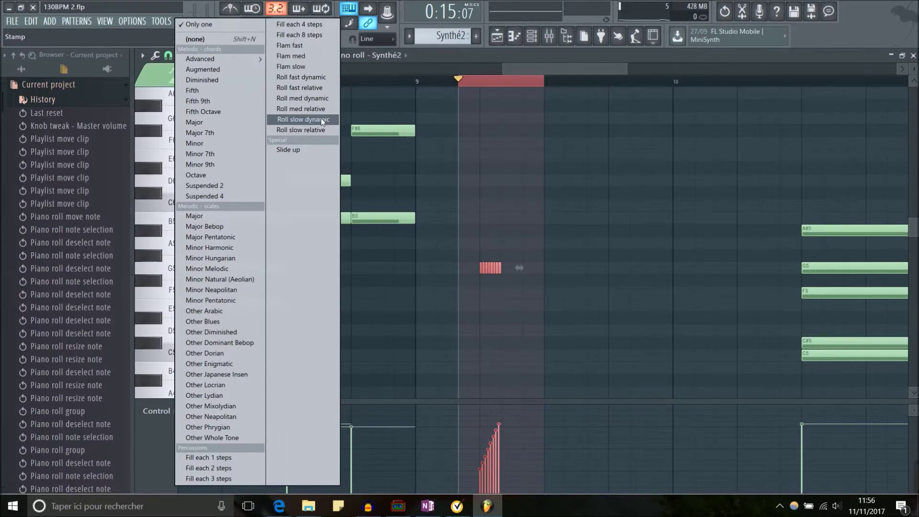
left_click(327, 88)
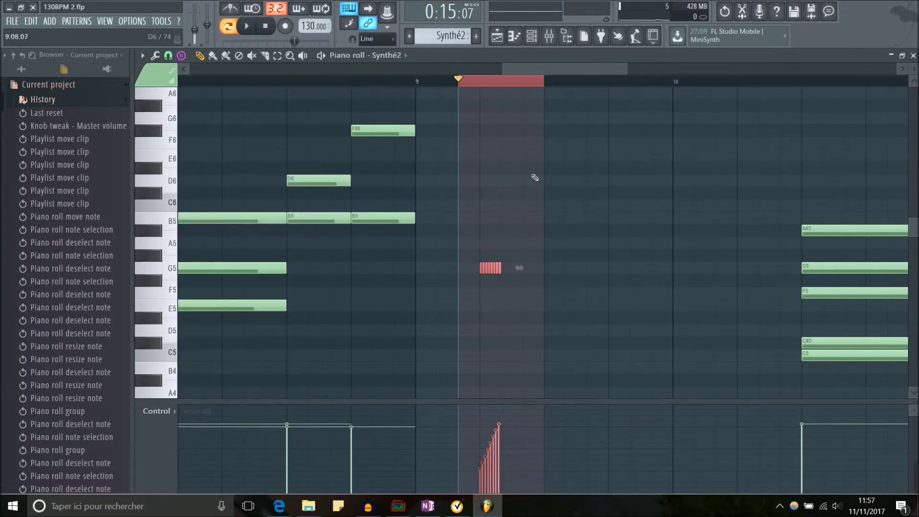
left_click(529, 156)
key("space")
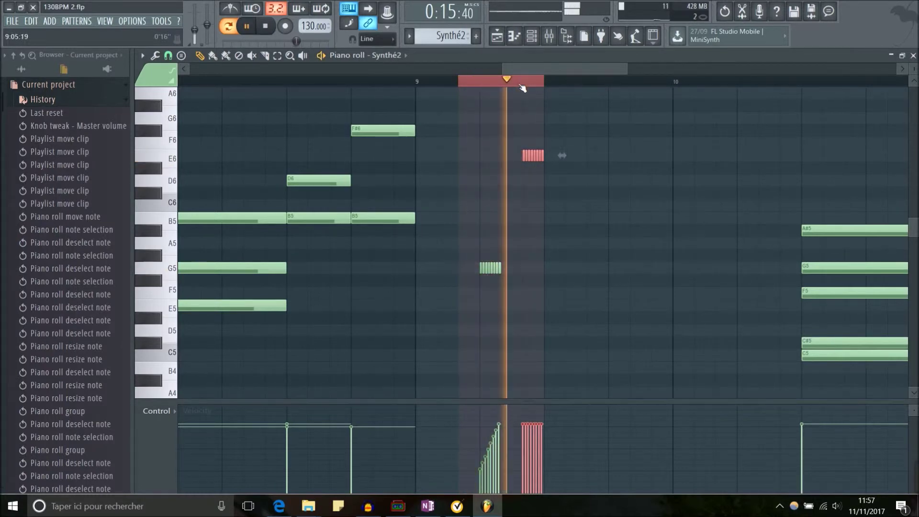
key("space")
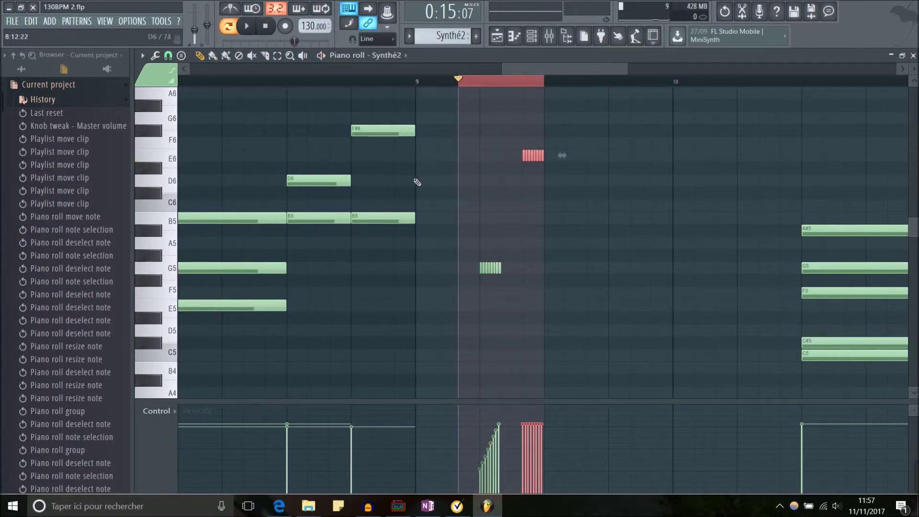
Step: Stamp a Slide up with notes on E4 and E5 near the end of bar 9
left_click(181, 55)
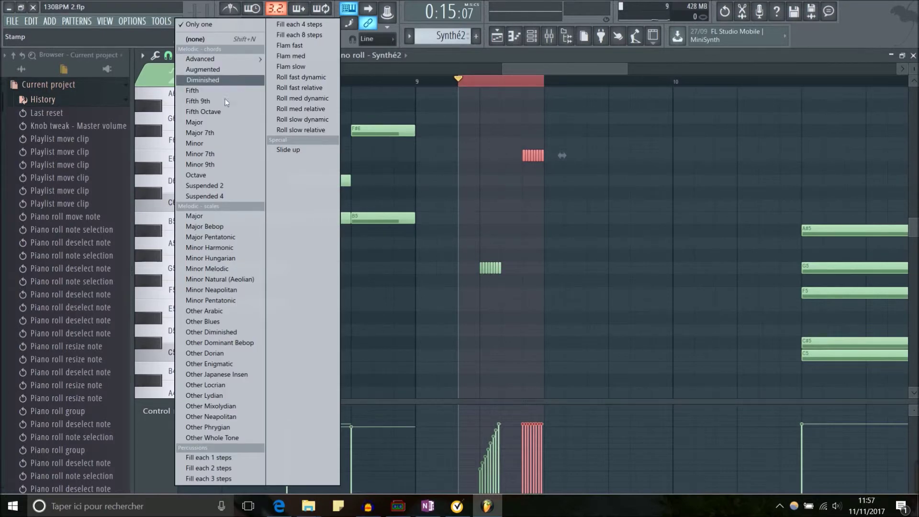
left_click(297, 149)
left_click(610, 306)
scroll(631, 302, "down", 4)
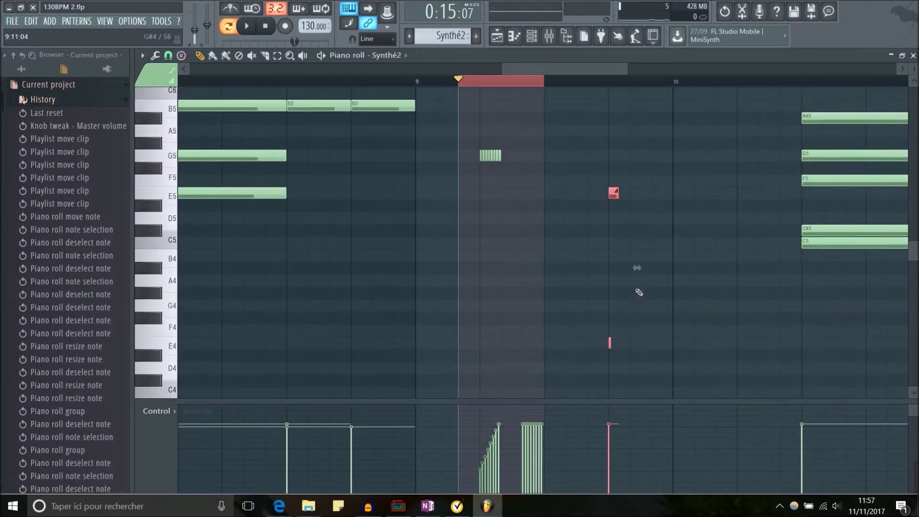
Step: Select the time range around the slide stamp up to bar 10 and play it
scroll(637, 282, "up", 2, "ctrl")
scroll(638, 279, "up", 1, "ctrl")
left_click_drag(543, 82, 699, 98)
key("space")
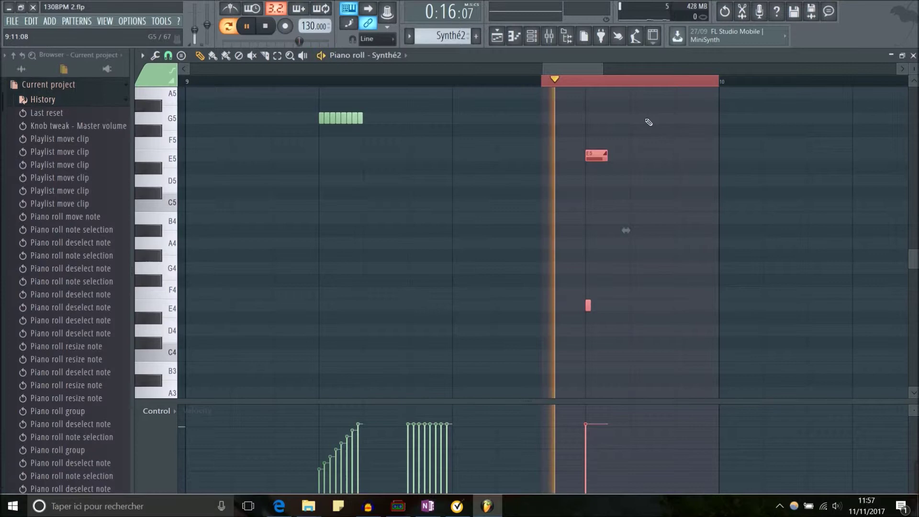
key("space")
Step: Transpose the slide stamp up one octave and lengthen its notes to nearly one beat while the range plays
key("ctrl+Up")
scroll(617, 153, "up", 6)
key("space")
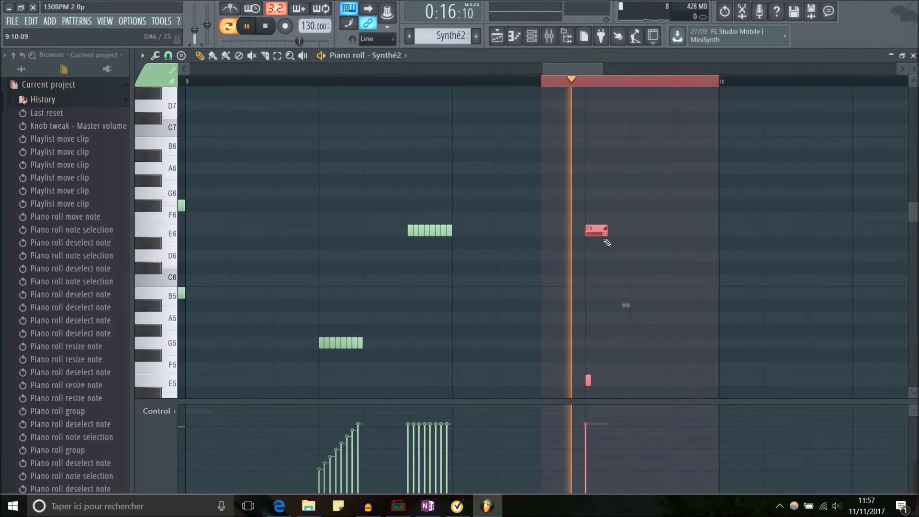
left_click_drag(606, 230, 698, 239)
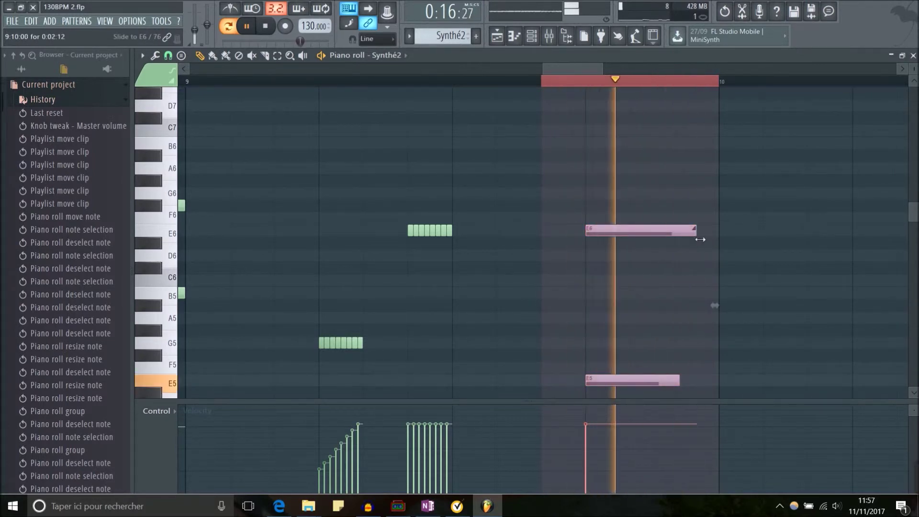
scroll(680, 220, "down", 1)
key("space")
Step: Deselect the slide notes and change the first B5 note in bar 1 to color group 5 in its note properties
scroll(630, 212, "down", 3)
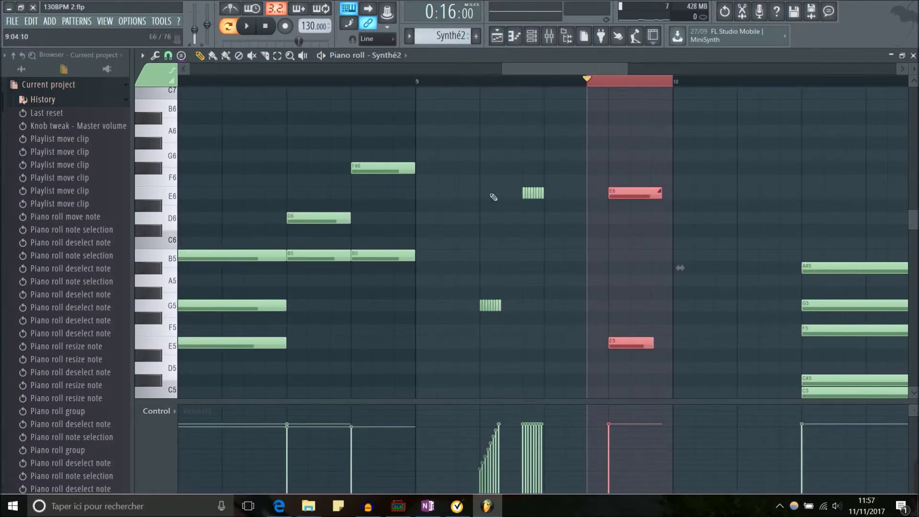
scroll(494, 193, "down", 2)
scroll(338, 225, "down", 3)
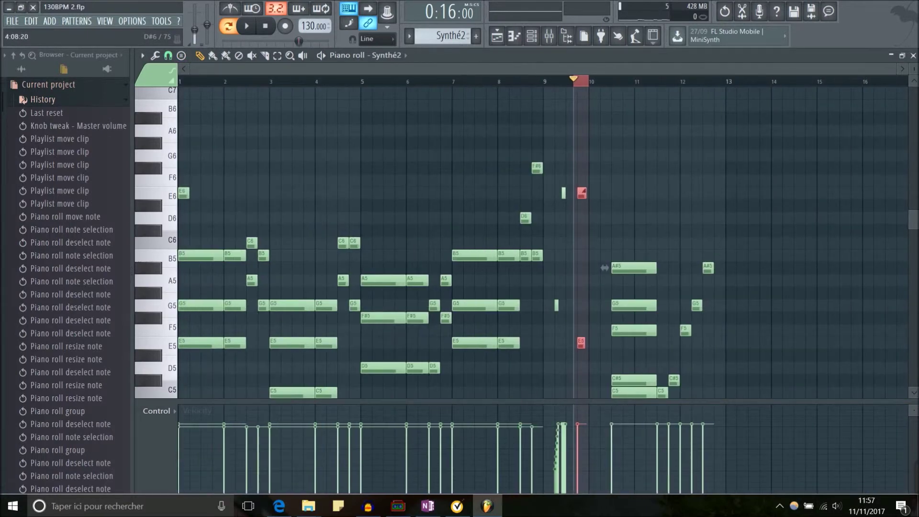
scroll(410, 160, "down", 2)
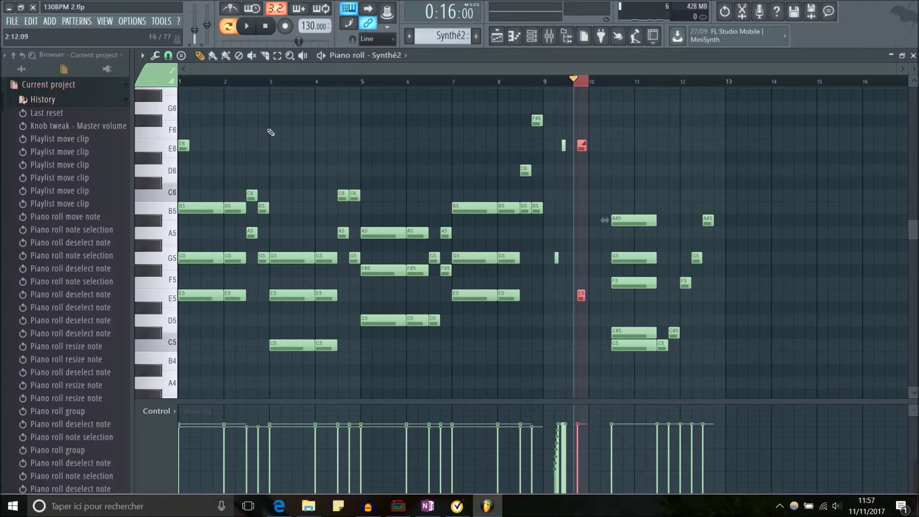
left_click(267, 128)
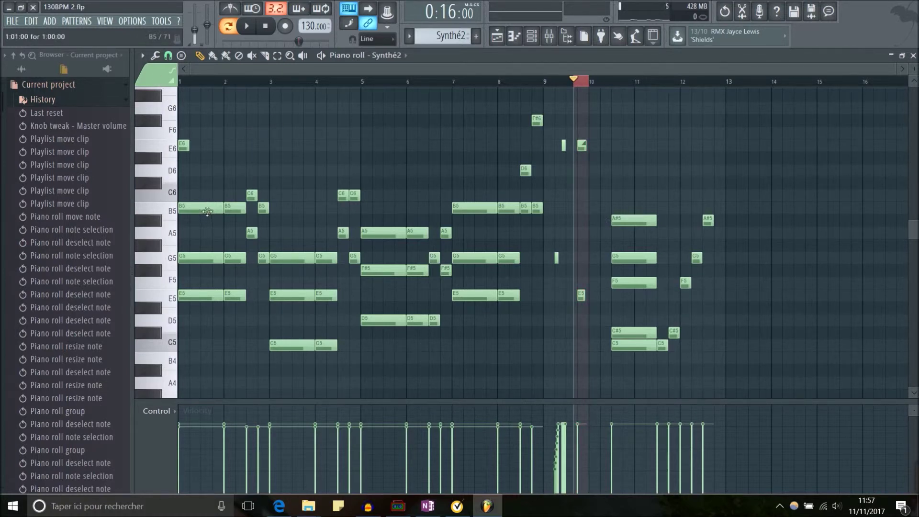
double_click(203, 207)
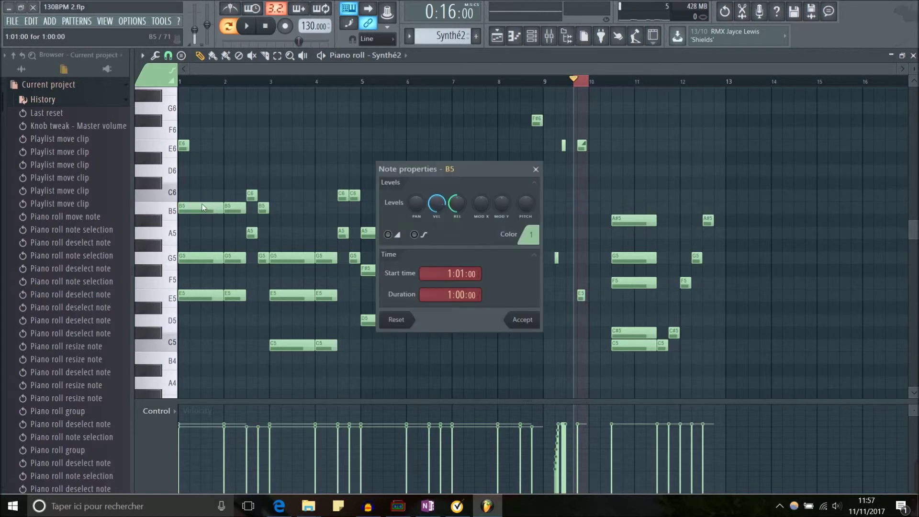
left_click(533, 238)
left_click(552, 268)
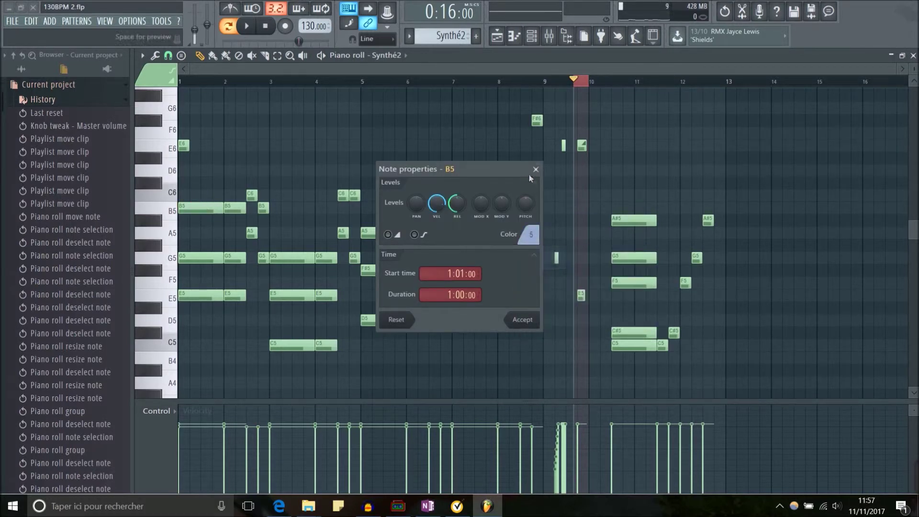
left_click(521, 319)
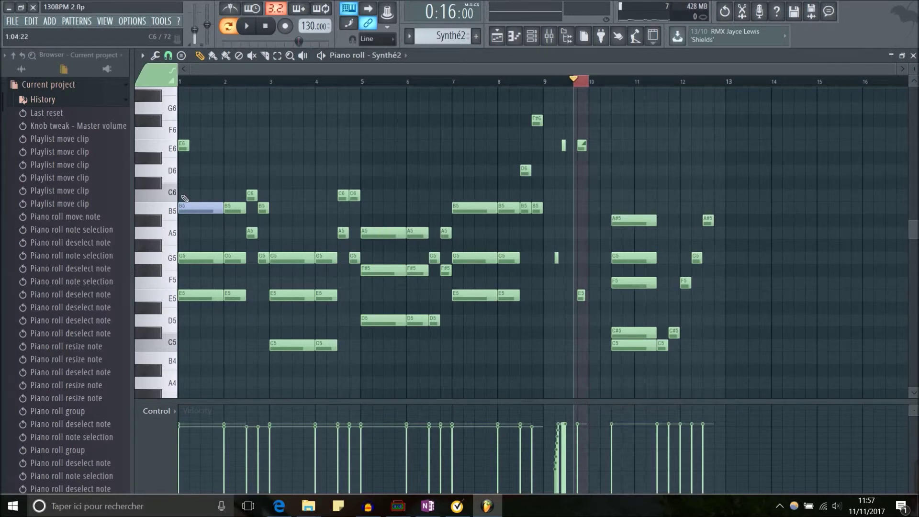
Step: Set the drawing color group to 8 and add notes on G6, E6, F#6 and D#6 between bars 2 and 6
left_click(158, 80)
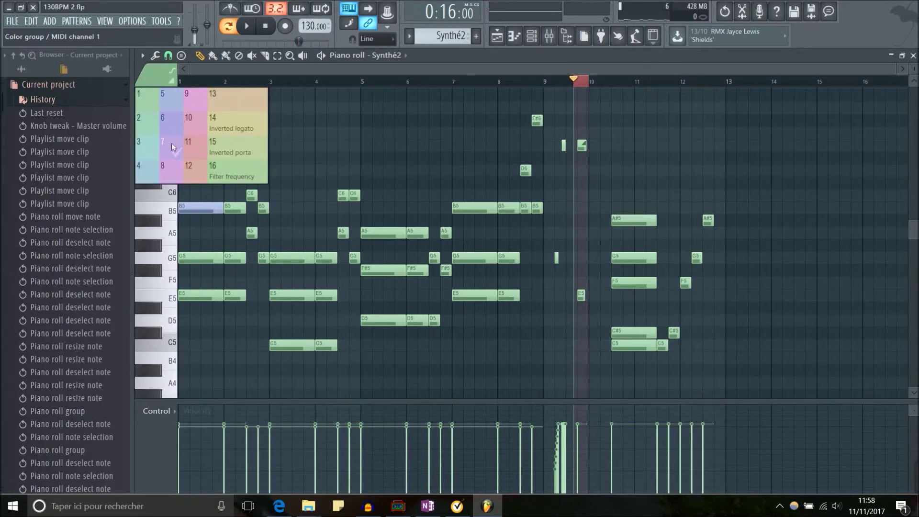
left_click(168, 170)
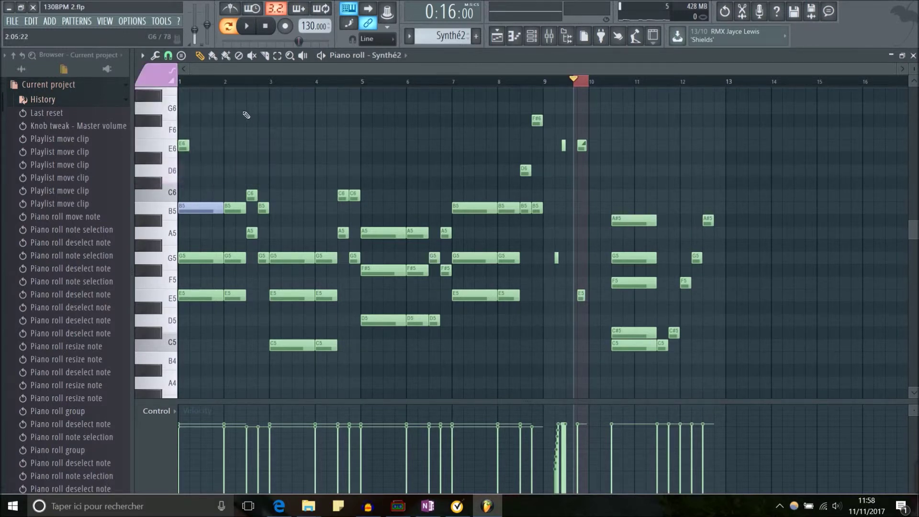
left_click(236, 109)
left_click(260, 146)
left_click(340, 120)
left_click(420, 158)
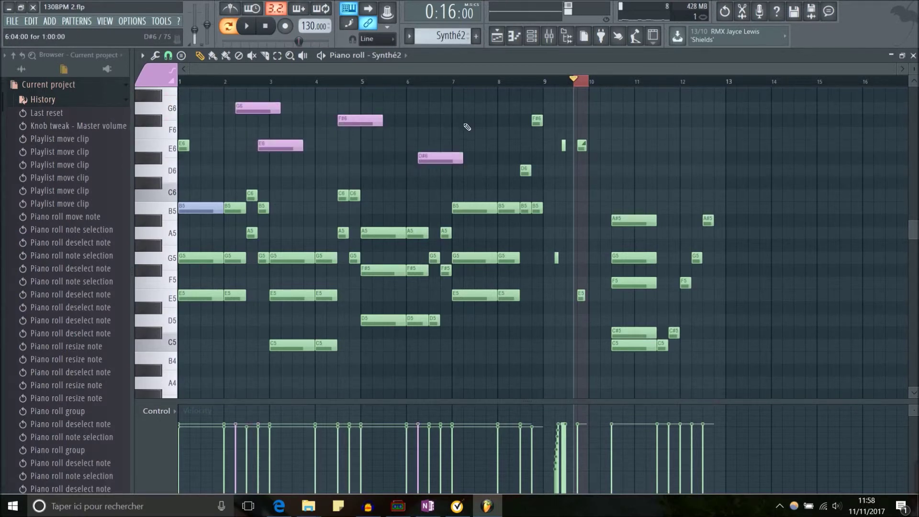
Step: Select the long G6 and F#6 notes of color group 8 together and clear the selection
left_click_drag(228, 100, 390, 125)
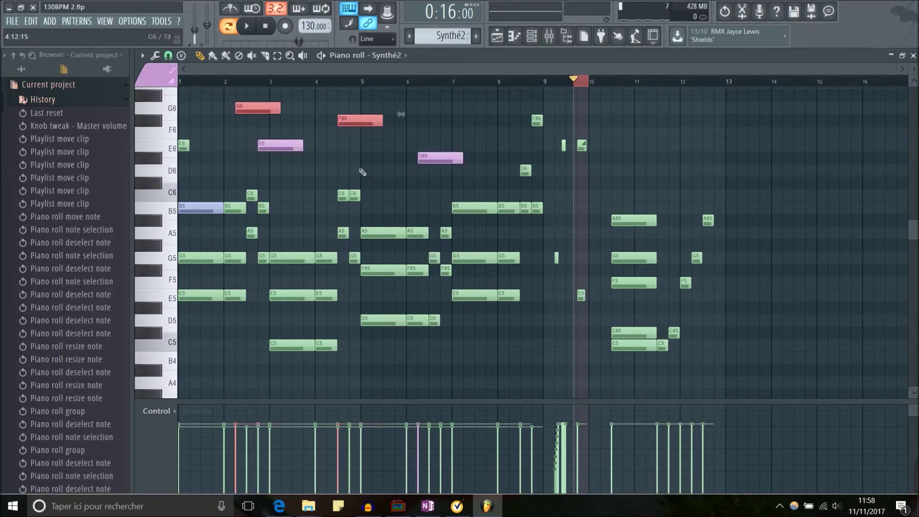
right_click(344, 164, "ctrl")
left_click(375, 190, "ctrl")
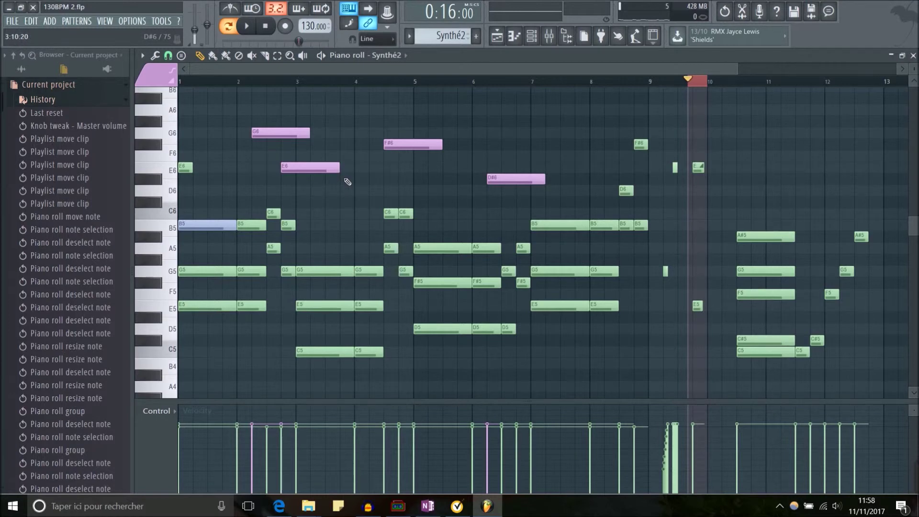
scroll(348, 186, "down", 2)
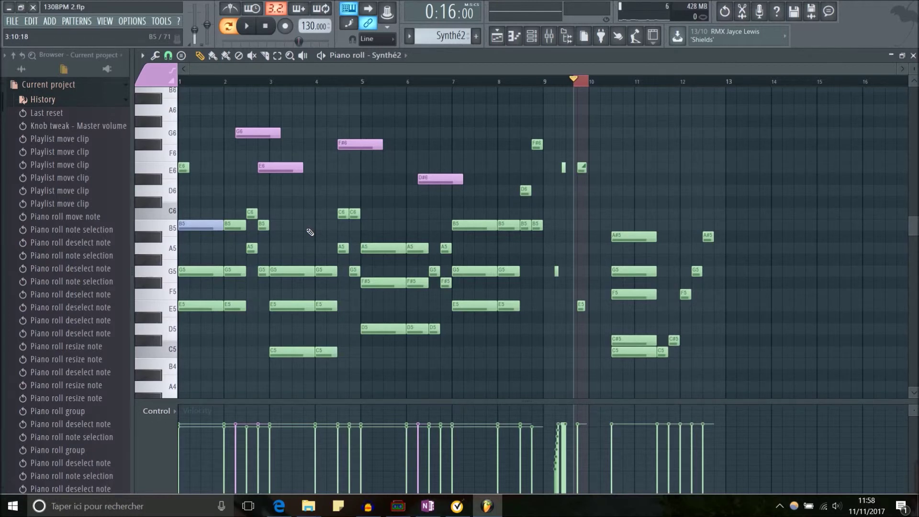
Step: Select all notes of color group 8 by color, and repeat the color selection for color group 5
key("shift+c")
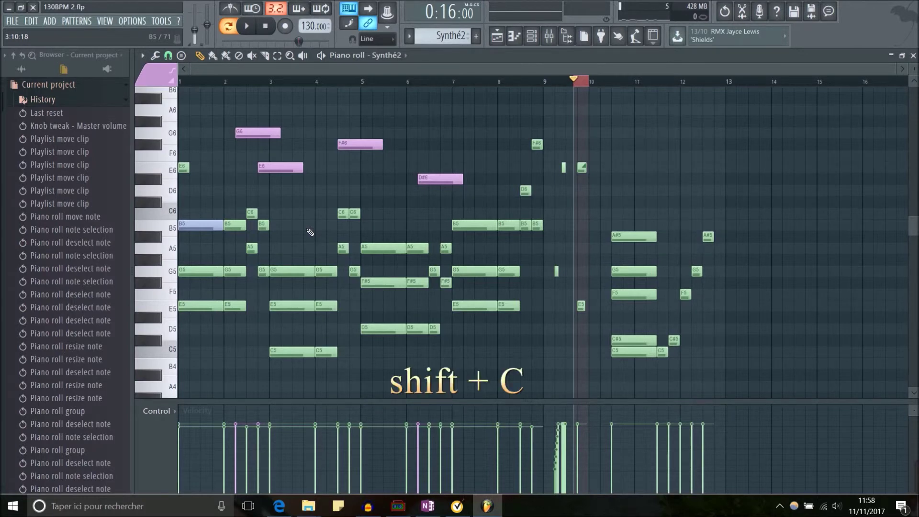
key("shift+c")
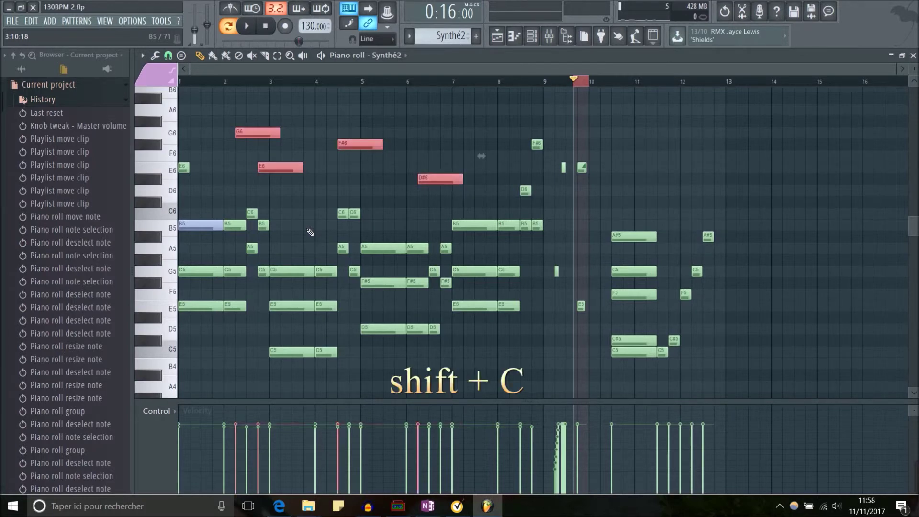
left_click(157, 79)
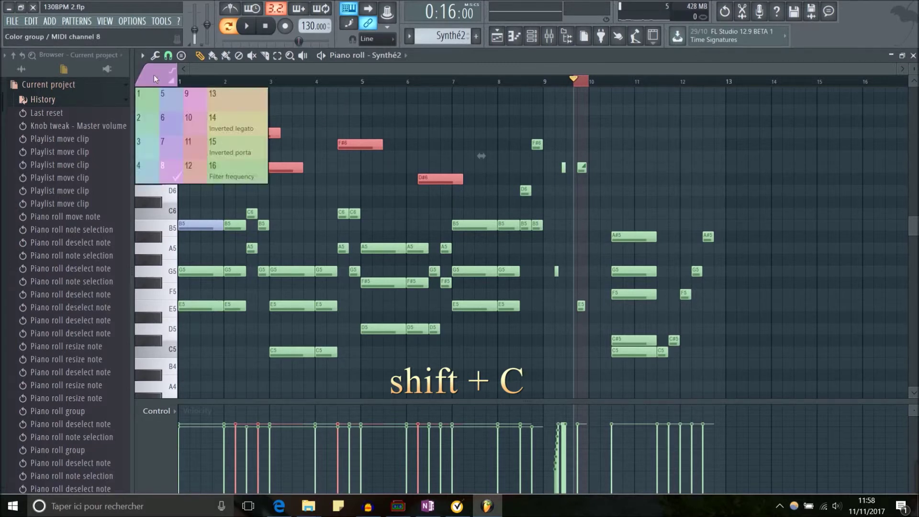
left_click(166, 99)
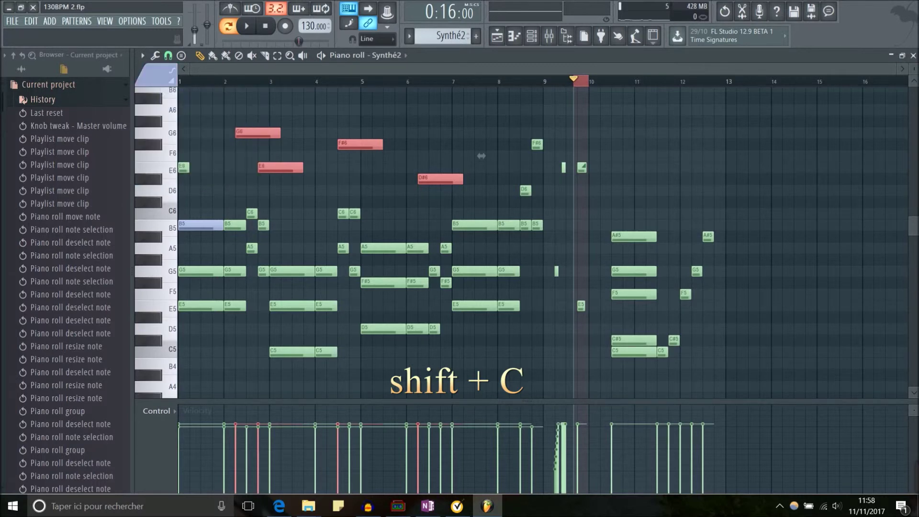
key("shift+c")
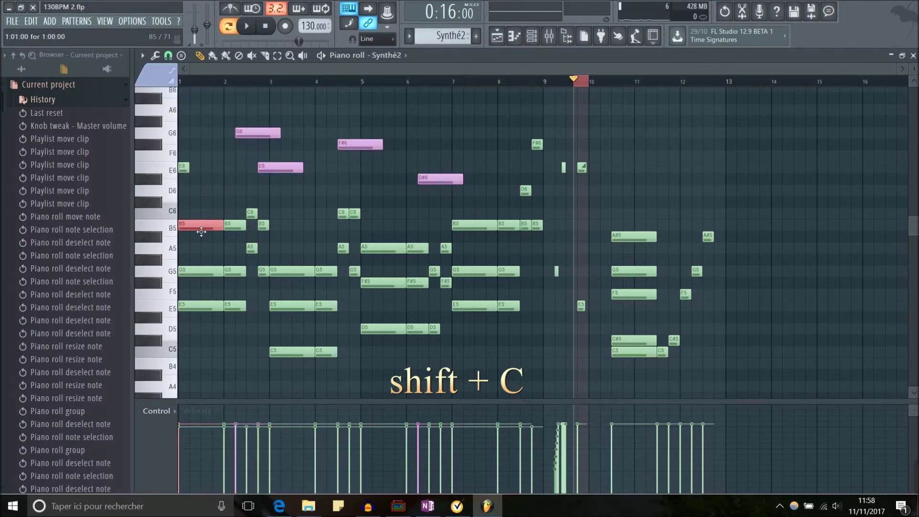
Step: Switch to color group 1, select all of its notes by color and clear the selection
left_click(149, 81)
left_click(143, 99)
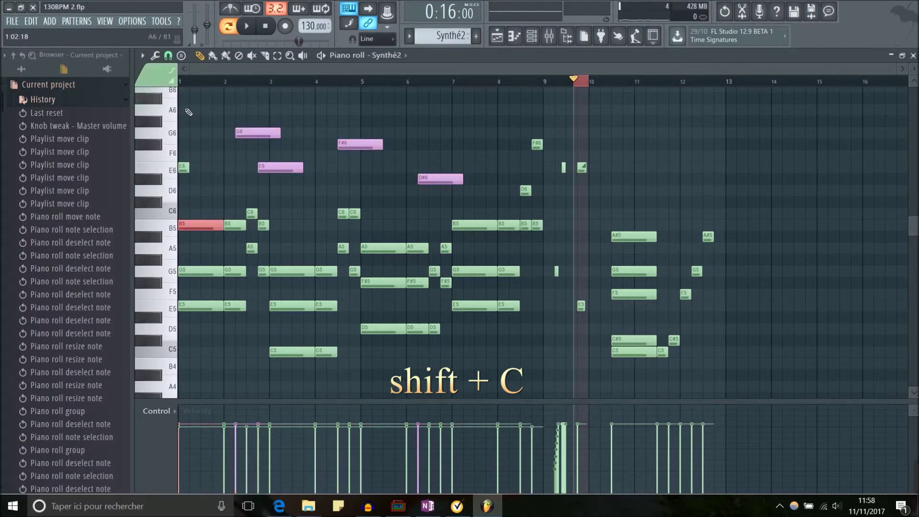
key("shift+c")
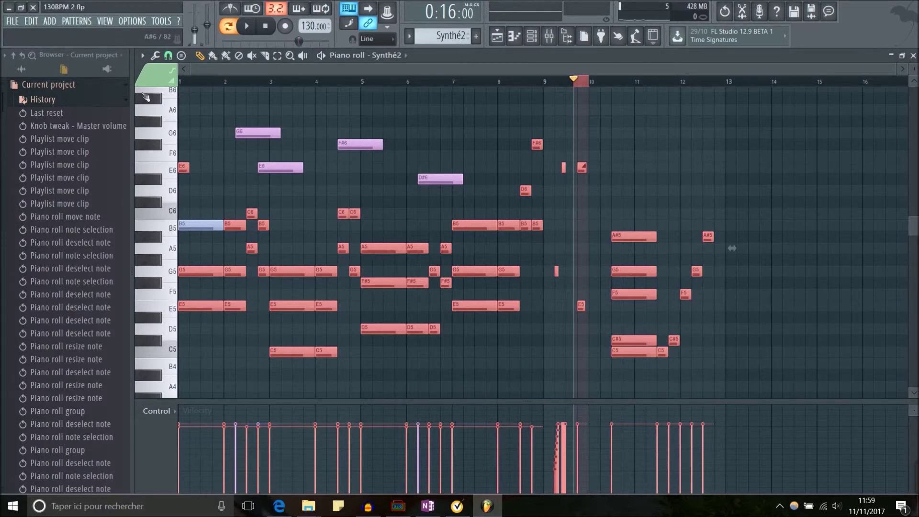
key("ctrl+d")
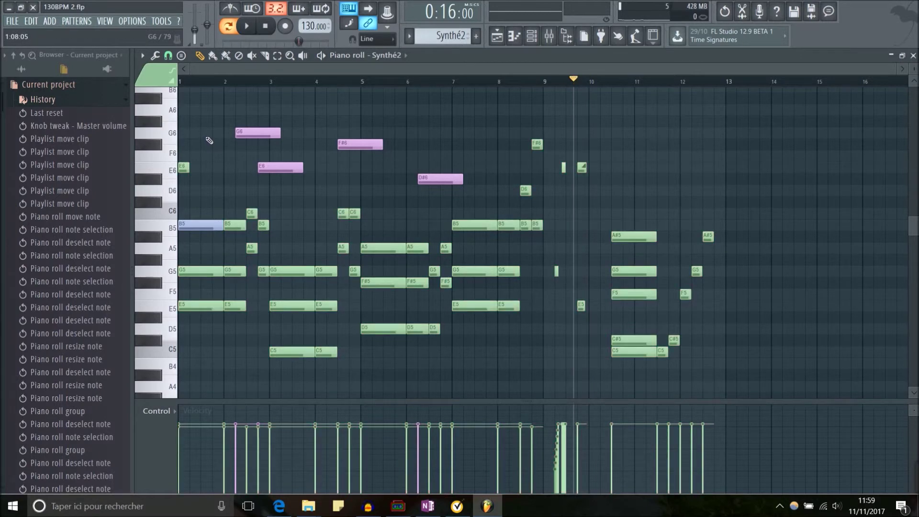
Step: Select the block of notes between D5 and C6 in bars 3 to 6 and recolor them to color group 5
left_click_drag(270, 185, 415, 334)
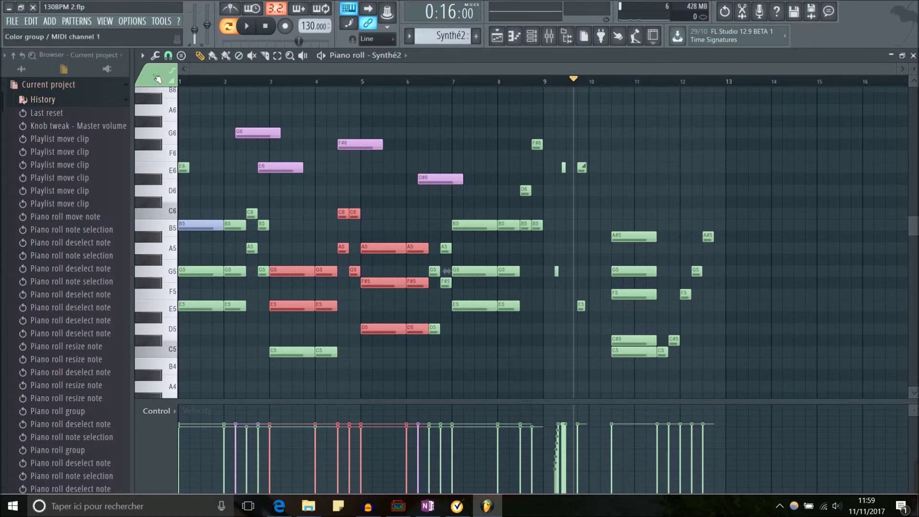
left_click(157, 78)
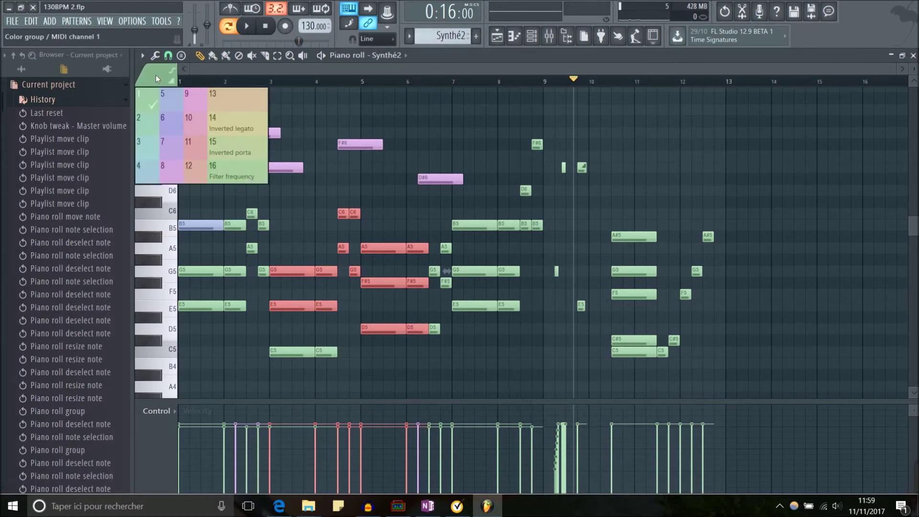
left_click(170, 99)
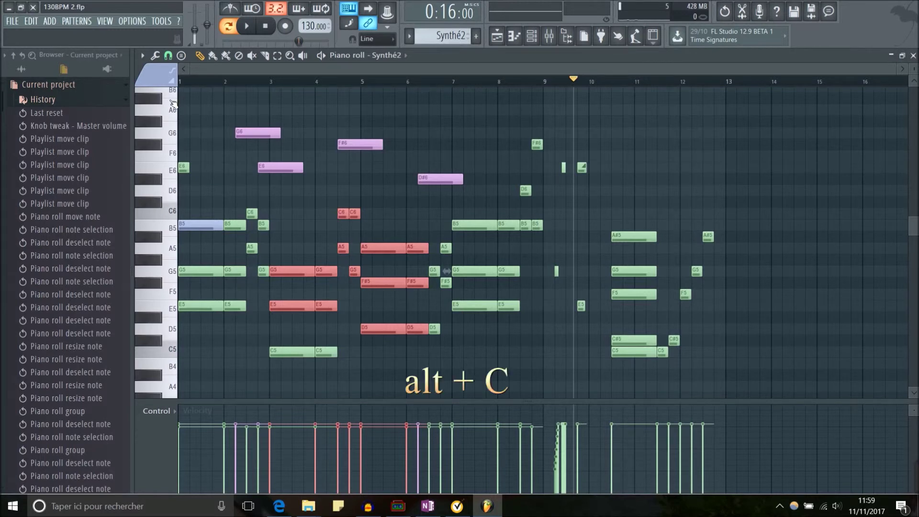
key("alt+c")
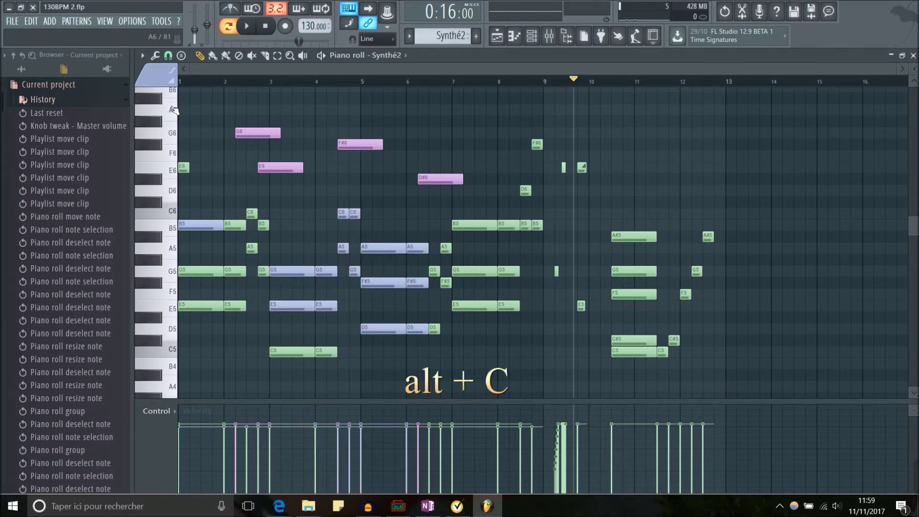
Step: Select and deselect the two C6 notes in bar 4, and adopt the D#6 note's color group for drawing
left_click_drag(353, 199, 342, 215)
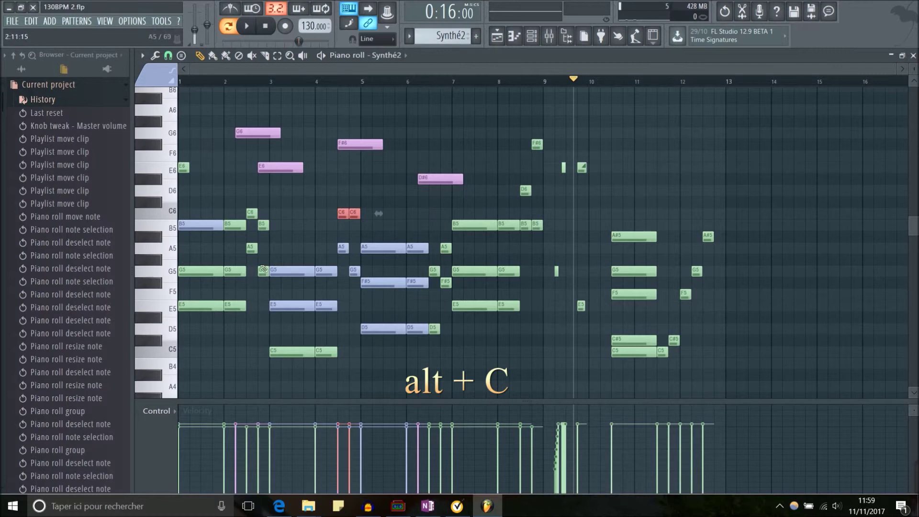
left_click(372, 186)
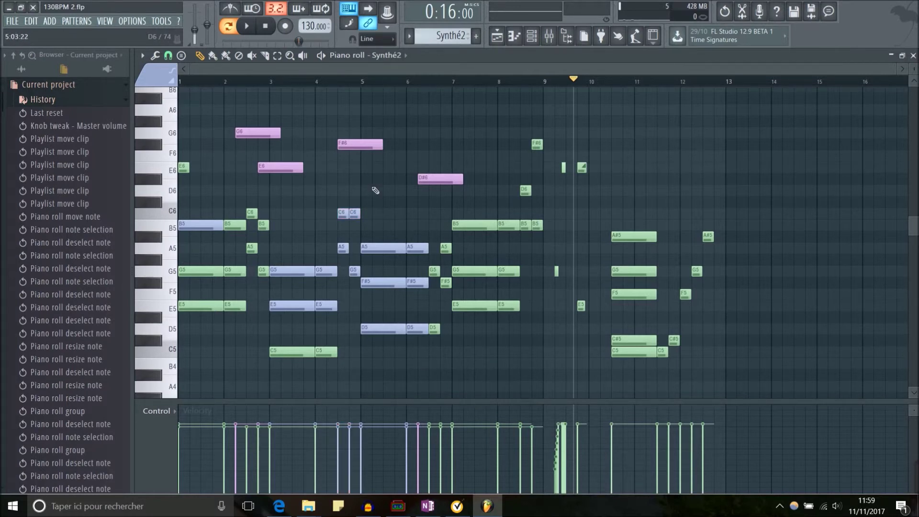
left_click(443, 185)
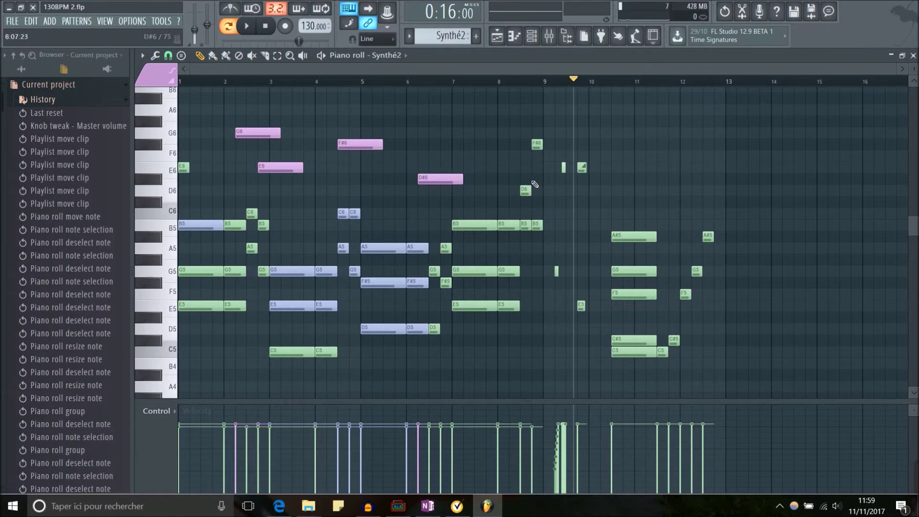
Step: Select the time range around the slide notes at the end of bar 9 and play it
left_click_drag(568, 80, 591, 83)
key("space")
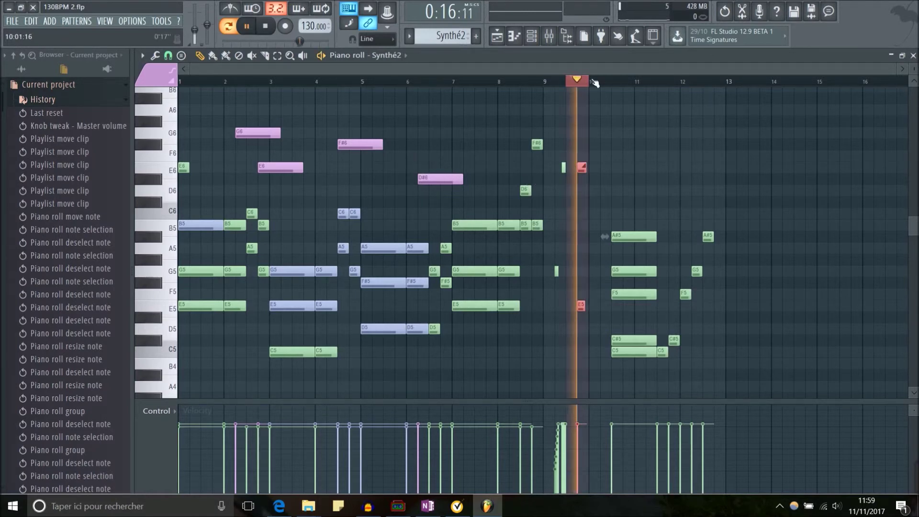
key("space")
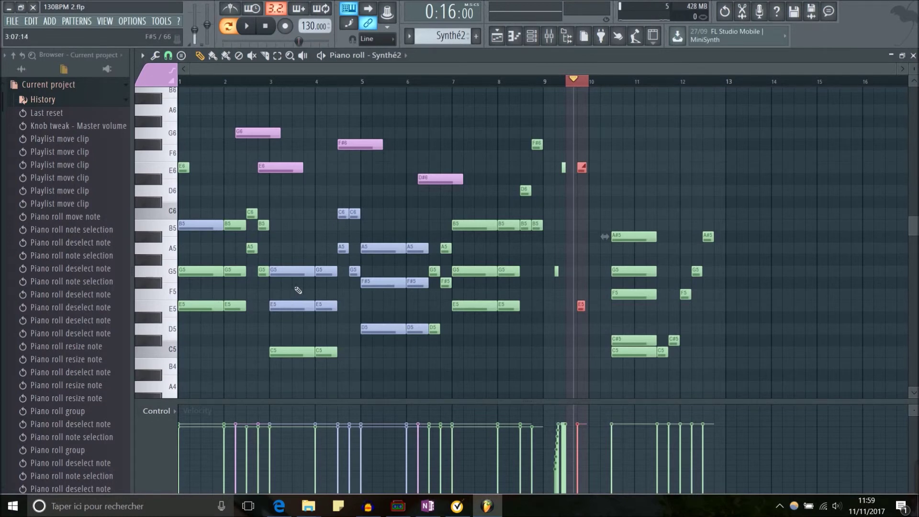
Step: Switch to color group 1 and draw a one-bar A4 note at the start of bar 3
left_click_drag(284, 243, 299, 311)
left_click(289, 259)
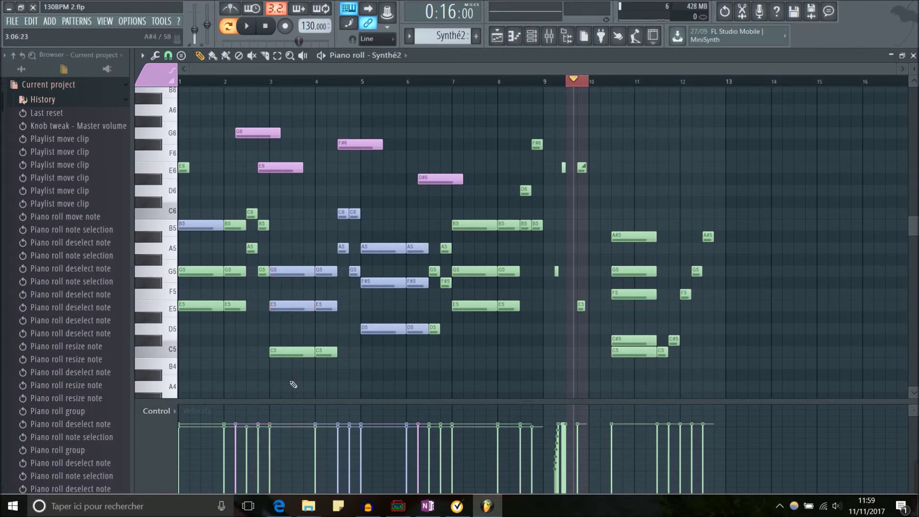
left_click(154, 73)
left_click(153, 101)
left_click(276, 387)
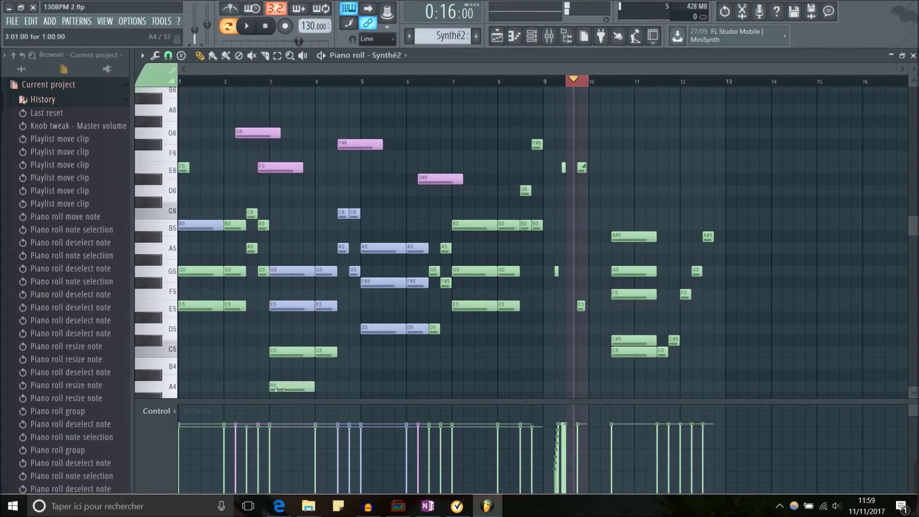
Step: Review the available note color groups, including the Inverted porta function of group 15, without changing the drawing color
scroll(295, 343, "down", 2)
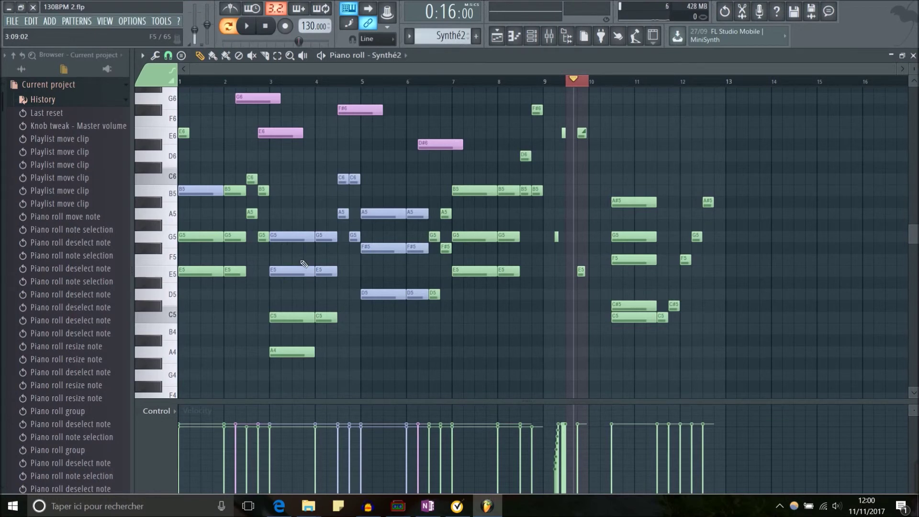
left_click(156, 75)
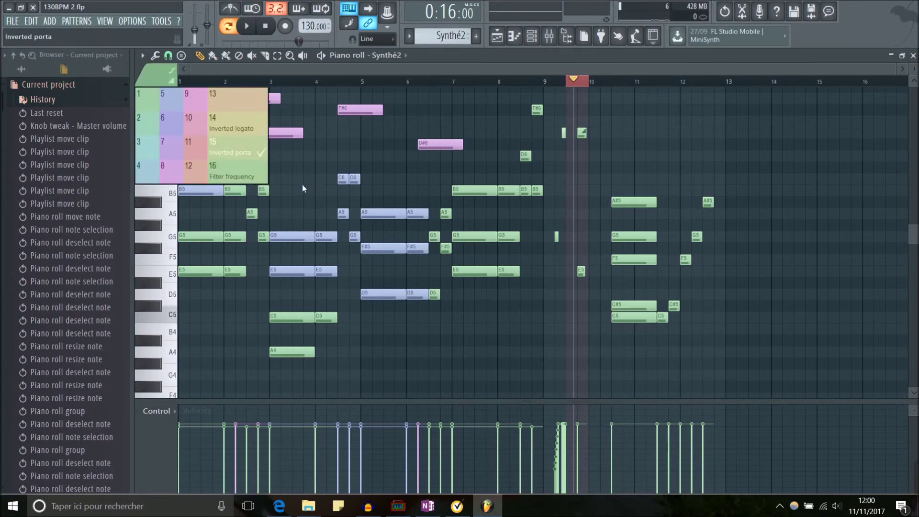
scroll(296, 169, "up", 3)
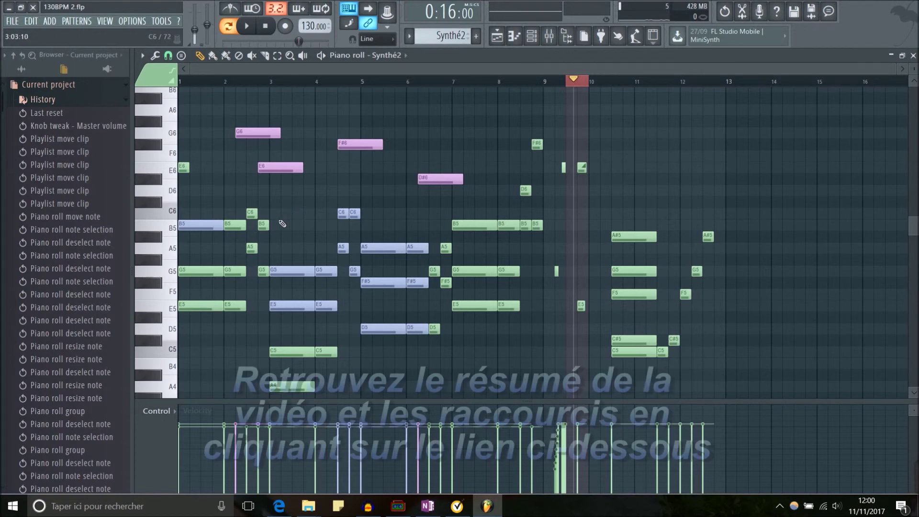
Step: Clear the time range selection at the end of bar 9 and review the available stamp chords, scales and percussion fills
right_click(259, 83)
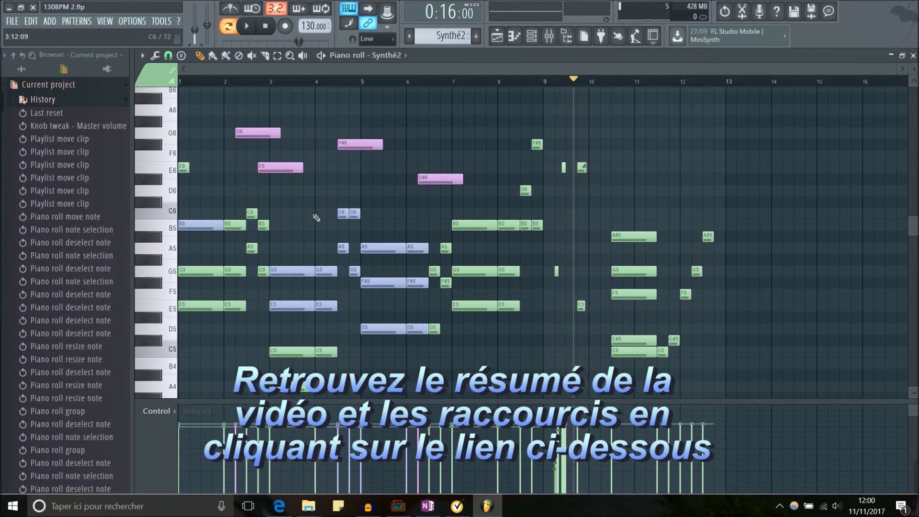
left_click(181, 55)
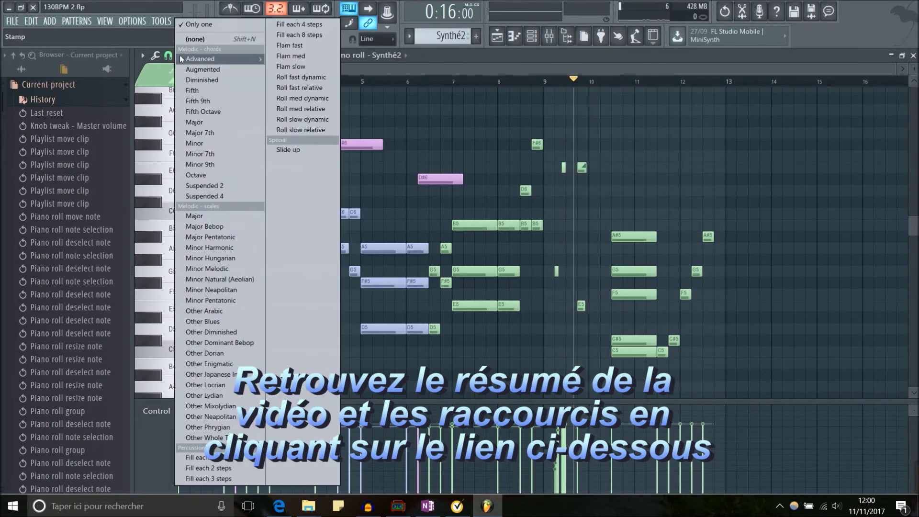
left_click(377, 67)
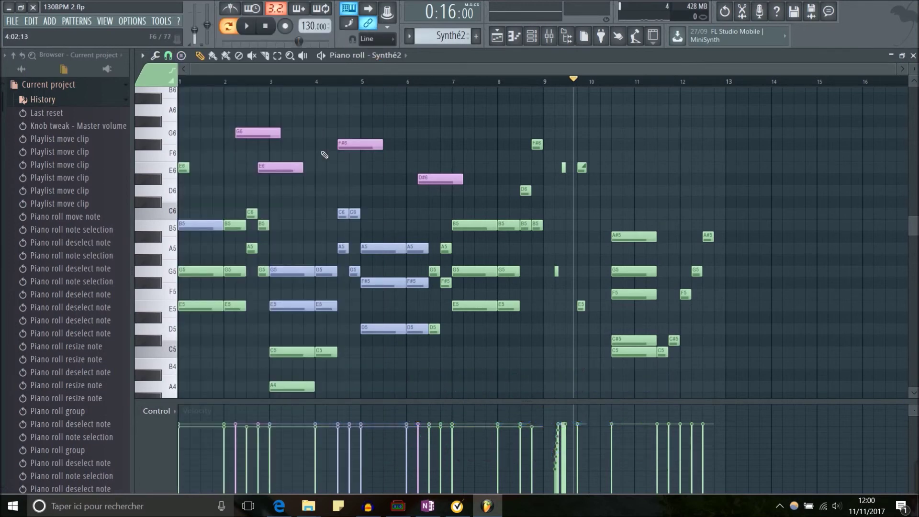